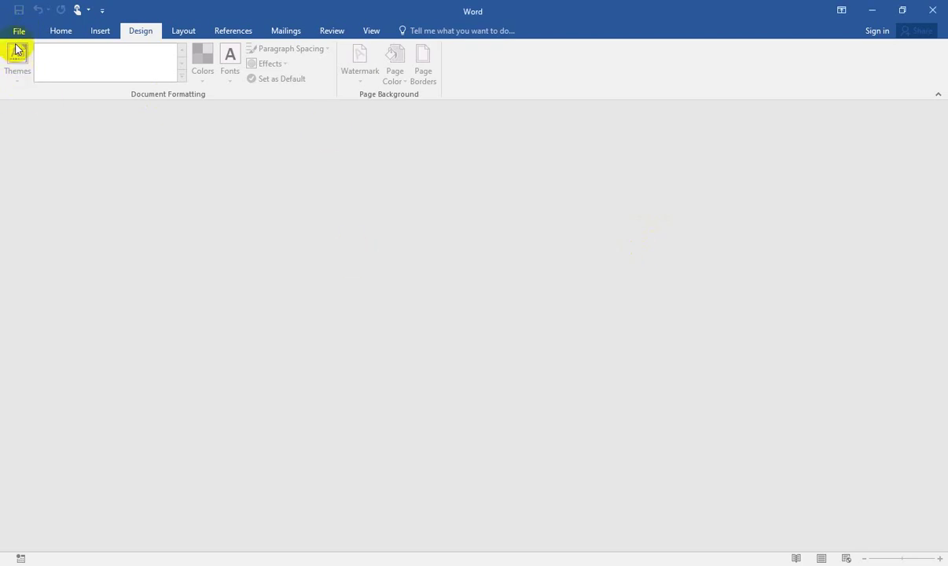
- Create a new blank document
left_click(17, 33)
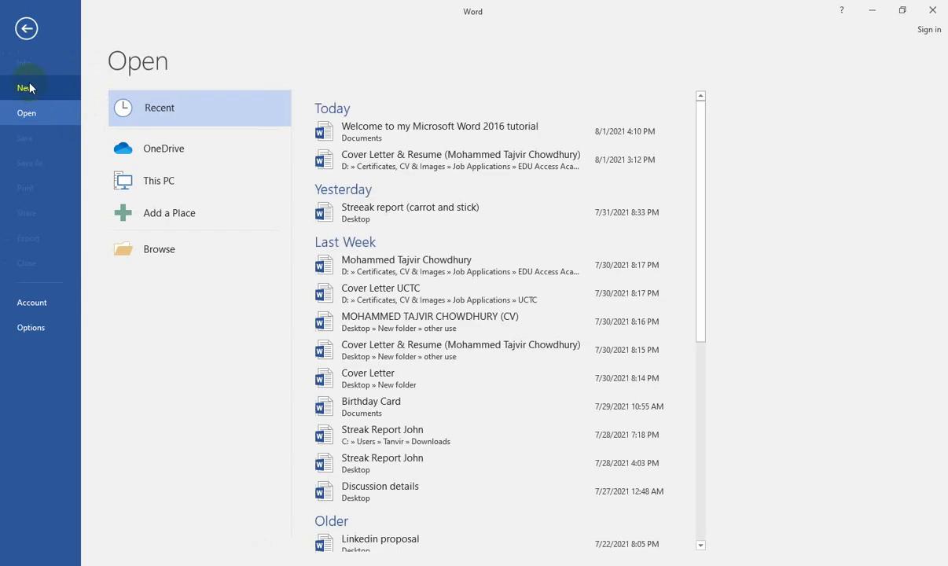
left_click(30, 91)
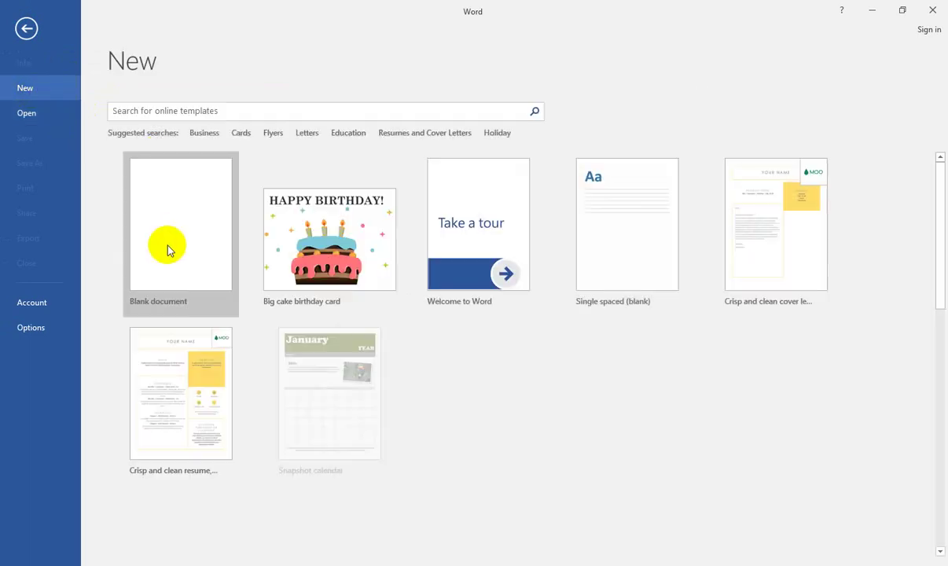
left_click(166, 250)
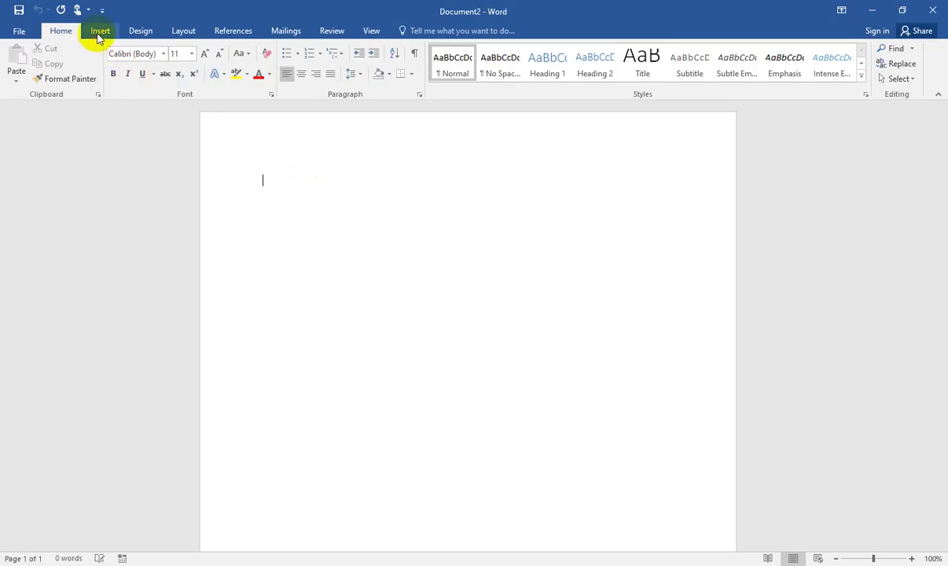
- Insert a table with three columns and three rows at the start of the page and place the cursor below it
left_click(98, 34)
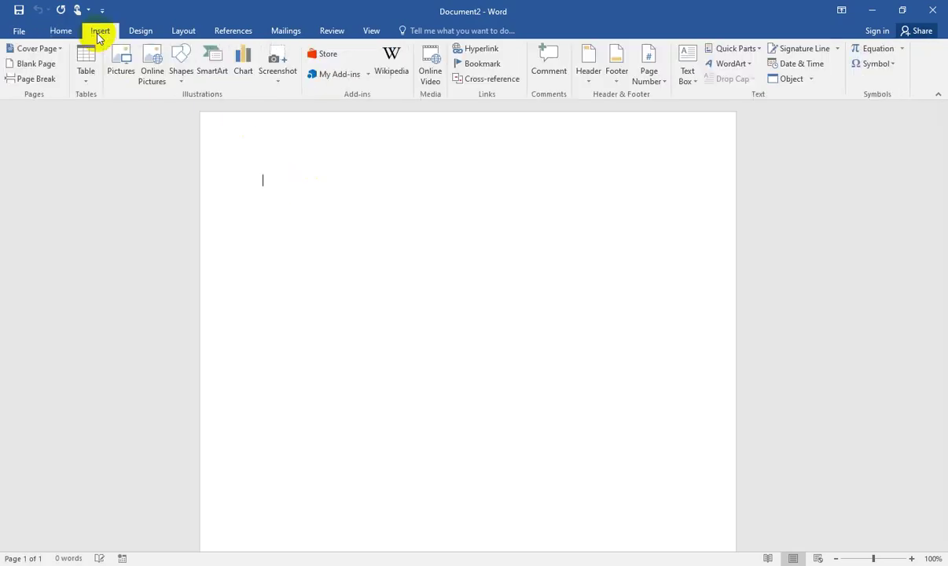
left_click(86, 78)
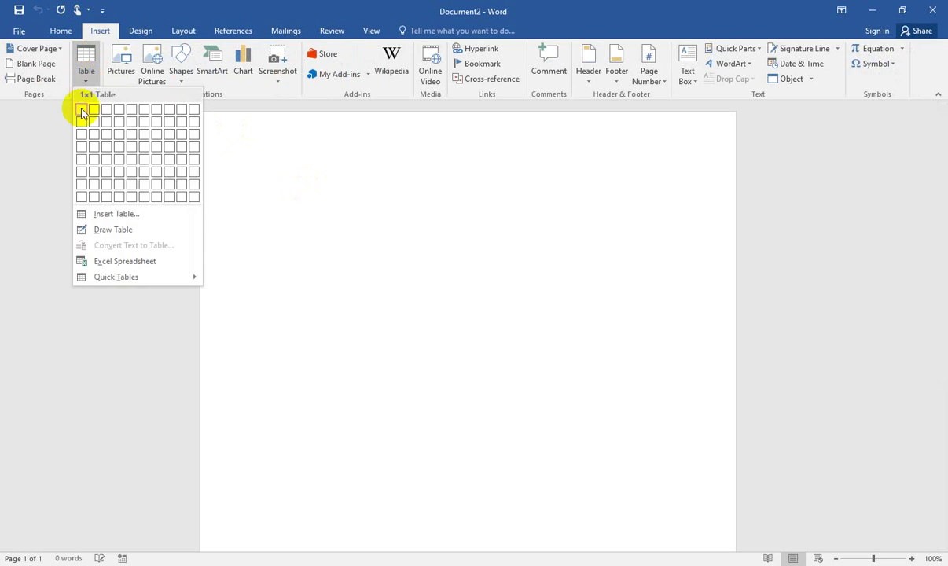
left_click(112, 134)
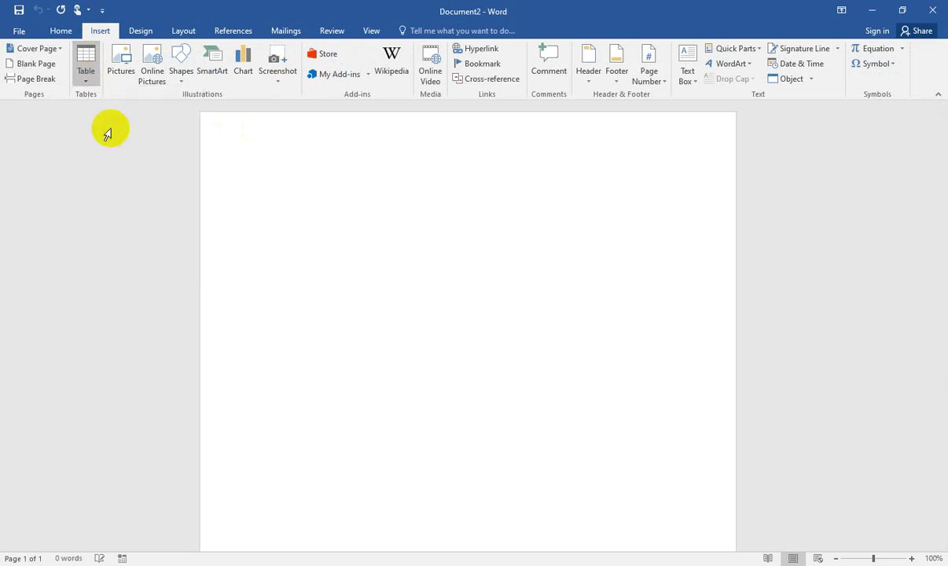
left_click(312, 248)
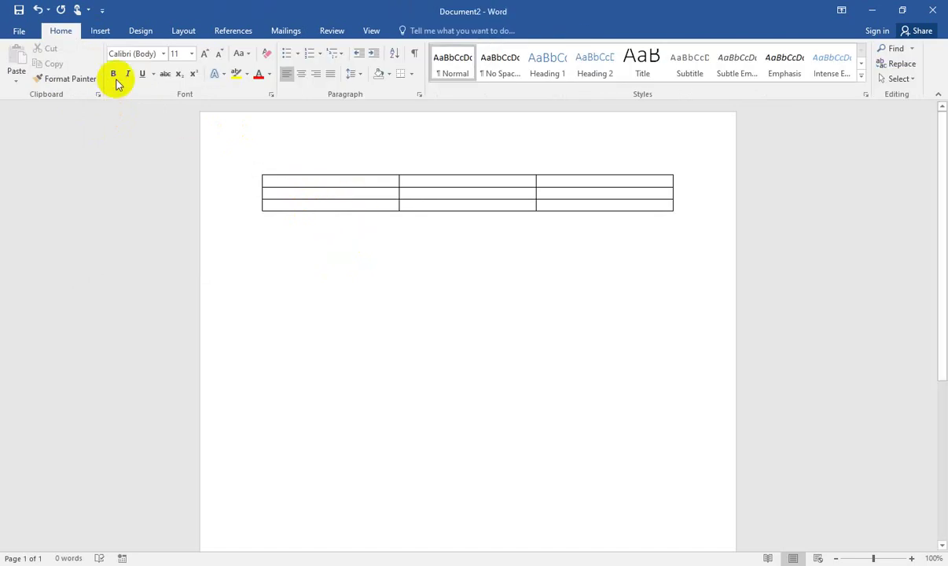
- Insert a second table below the first by specifying 4 columns and 3 rows with automatic fixed column width
left_click(103, 37)
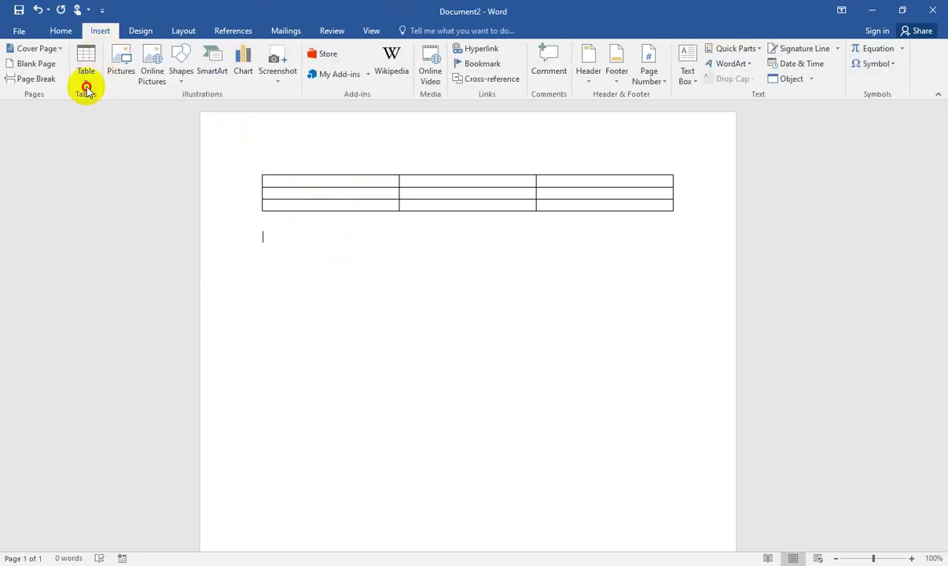
left_click(83, 73)
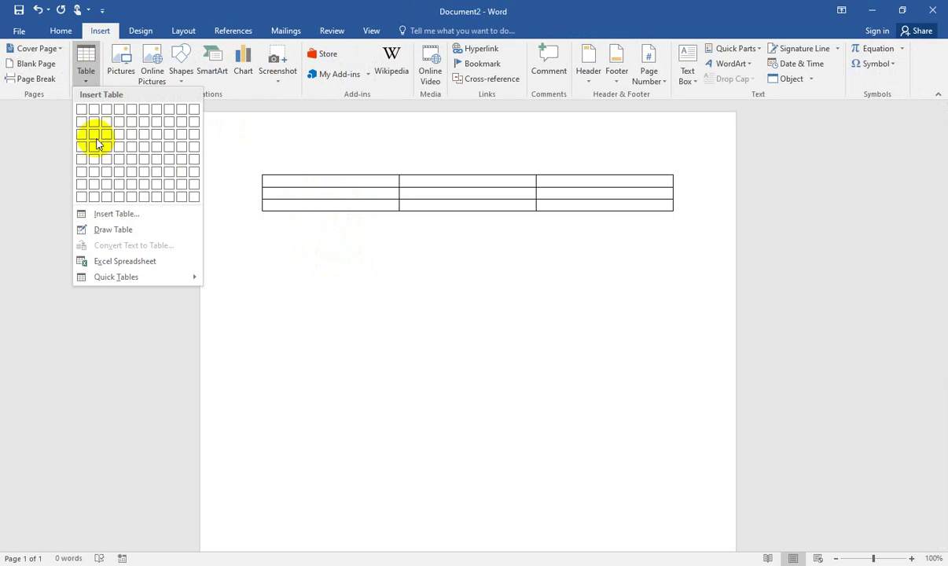
left_click(114, 214)
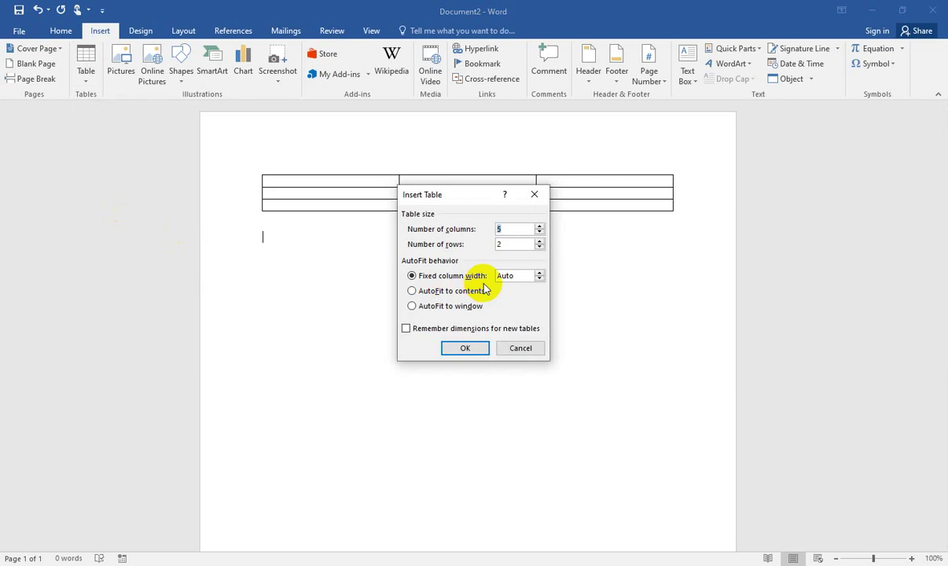
type("2")
key("Tab")
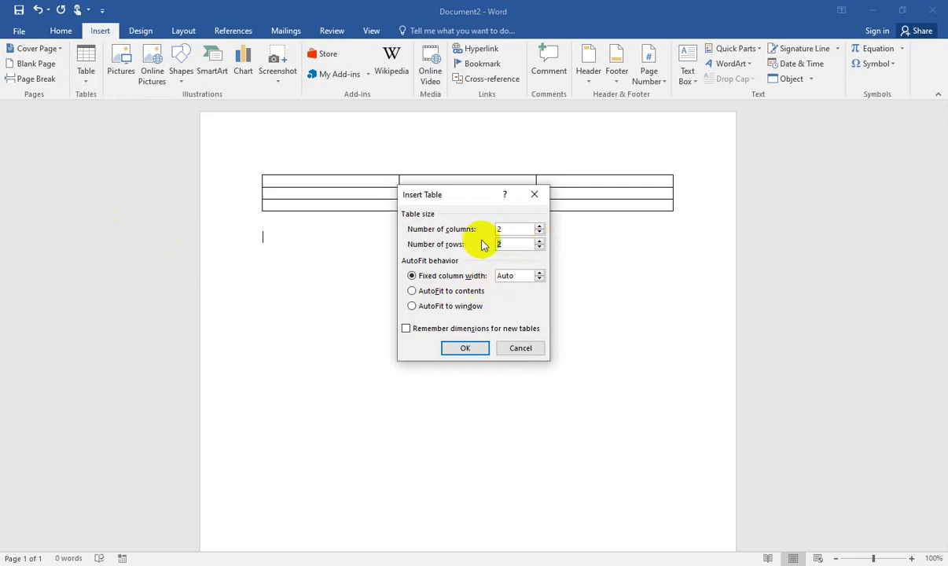
left_click(489, 229)
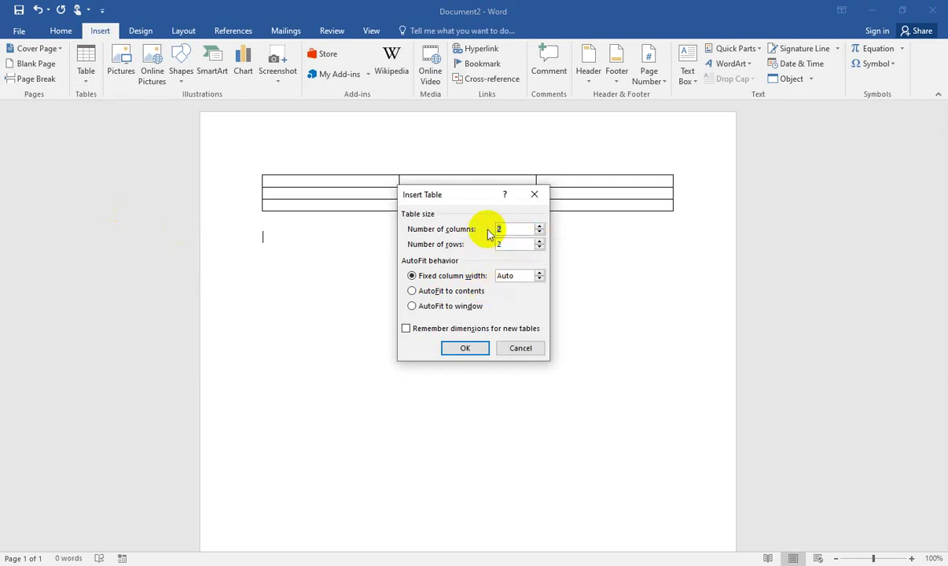
type("4")
key("Tab")
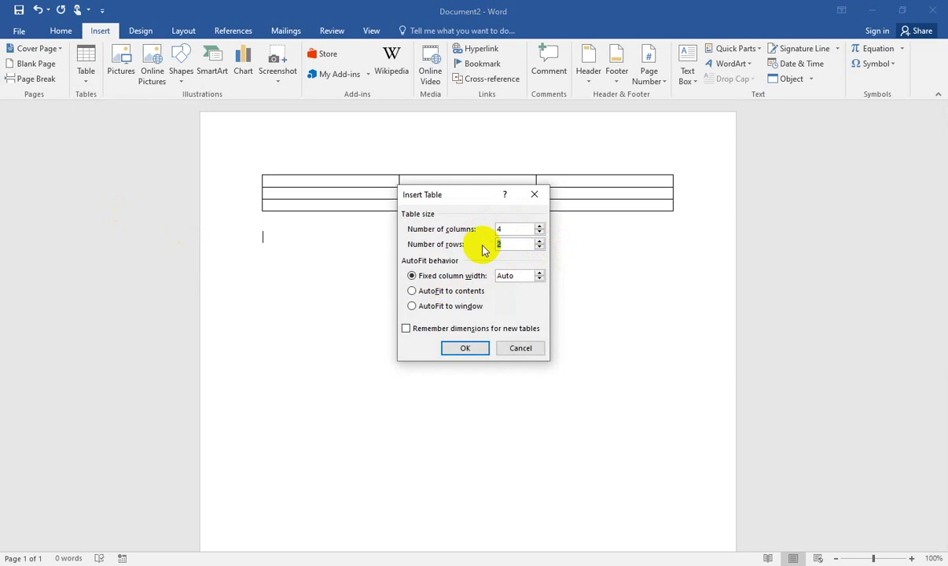
left_click(465, 349)
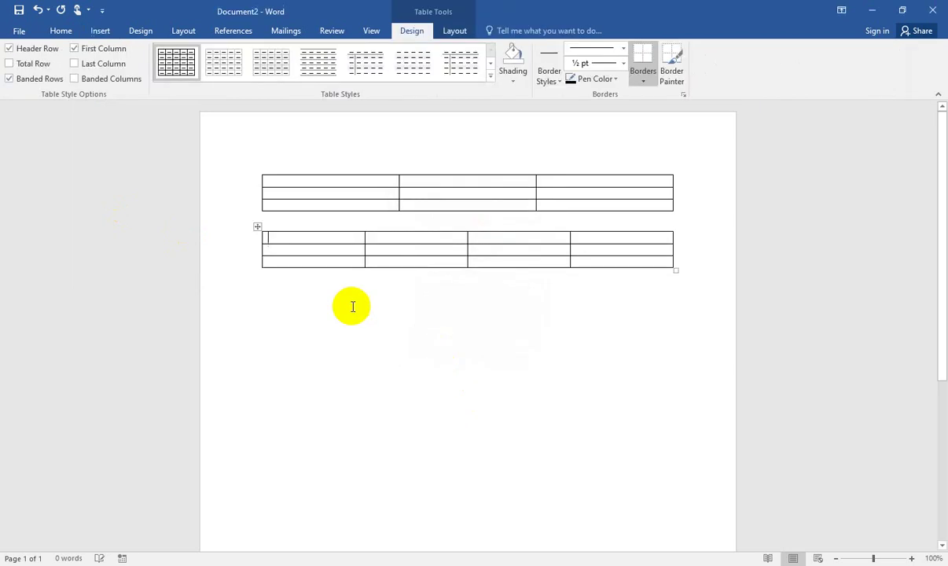
- Draw two separate single-cell tables by hand below the four-column table, each about 1.64" wide and 0.35" high
left_click(100, 32)
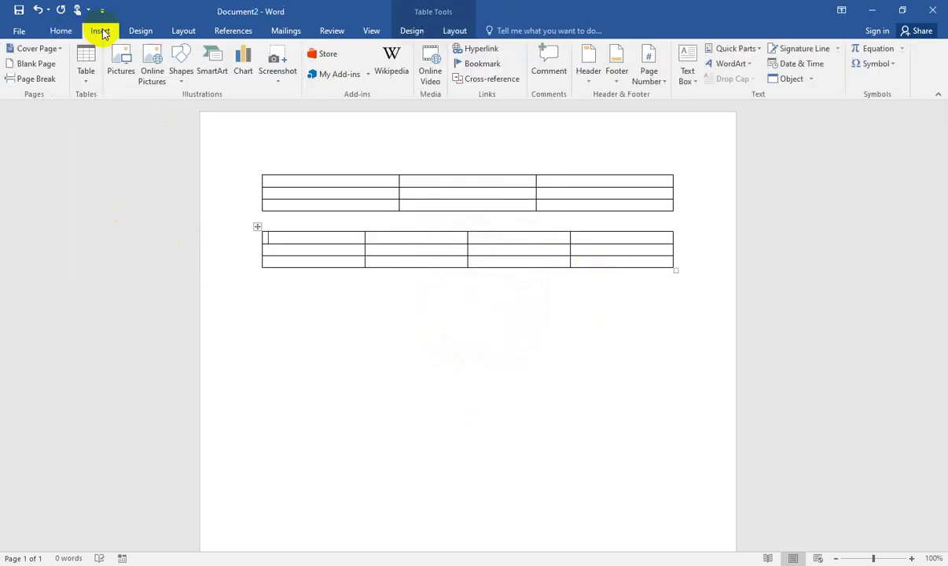
left_click(92, 85)
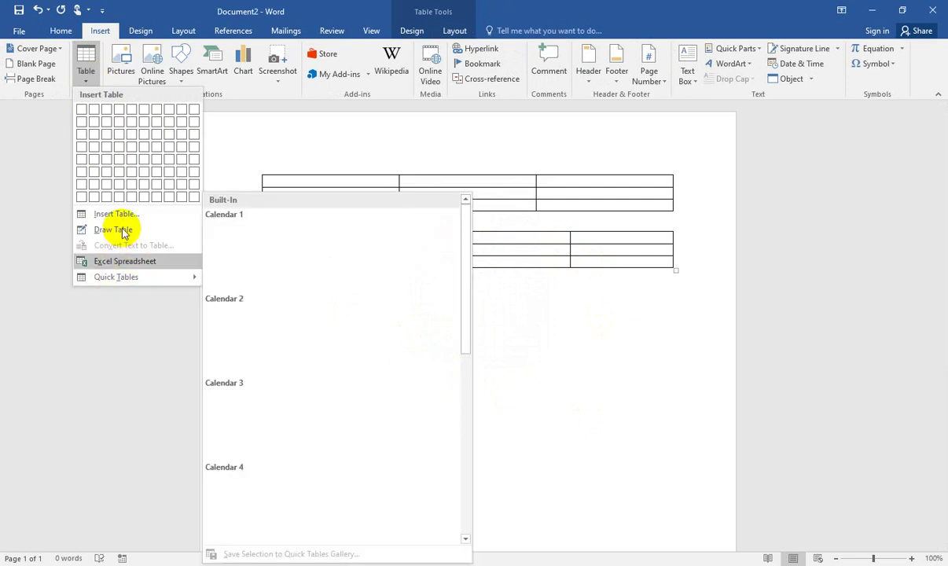
left_click(118, 230)
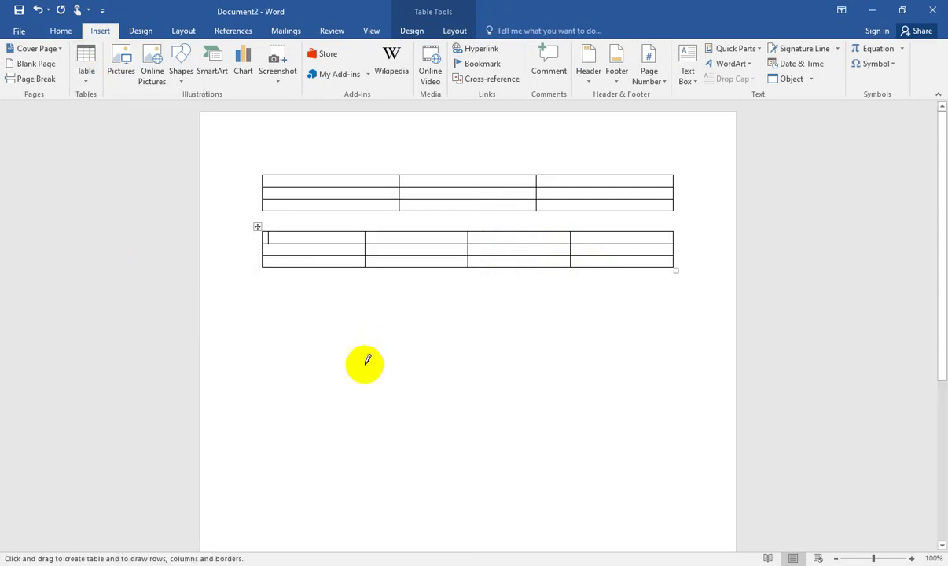
mouse_move(262, 288)
left_mouse_down()
mouse_move(324, 313)
mouse_move(365, 309)
mouse_move(377, 288)
mouse_move(438, 290)
mouse_move(469, 309)
left_mouse_up()
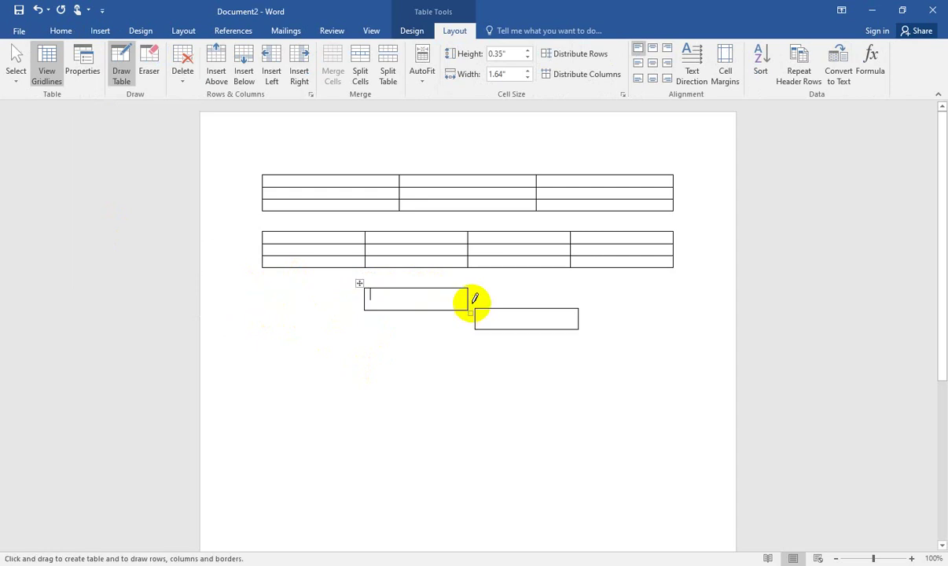
key("Escape")
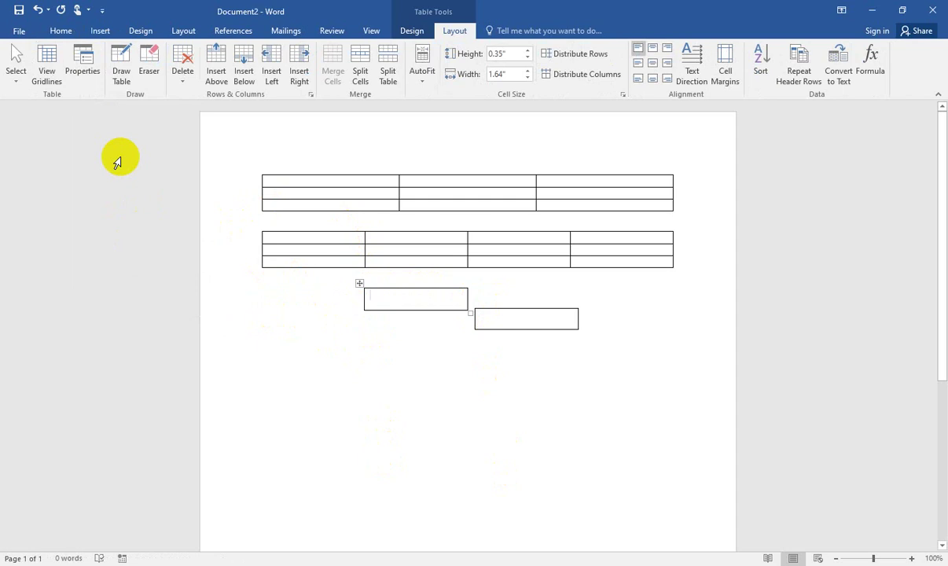
left_click(102, 31)
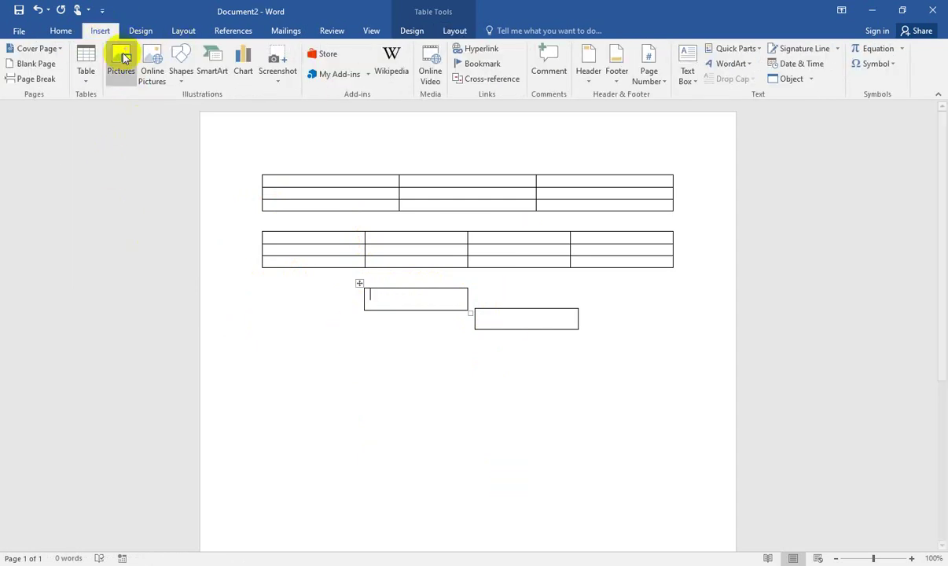
left_click(304, 174)
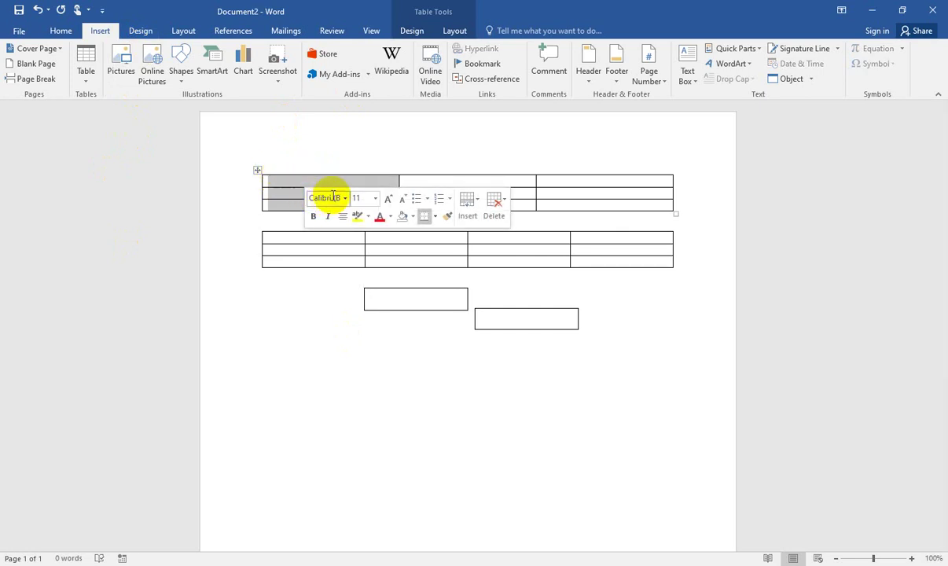
left_click(306, 182)
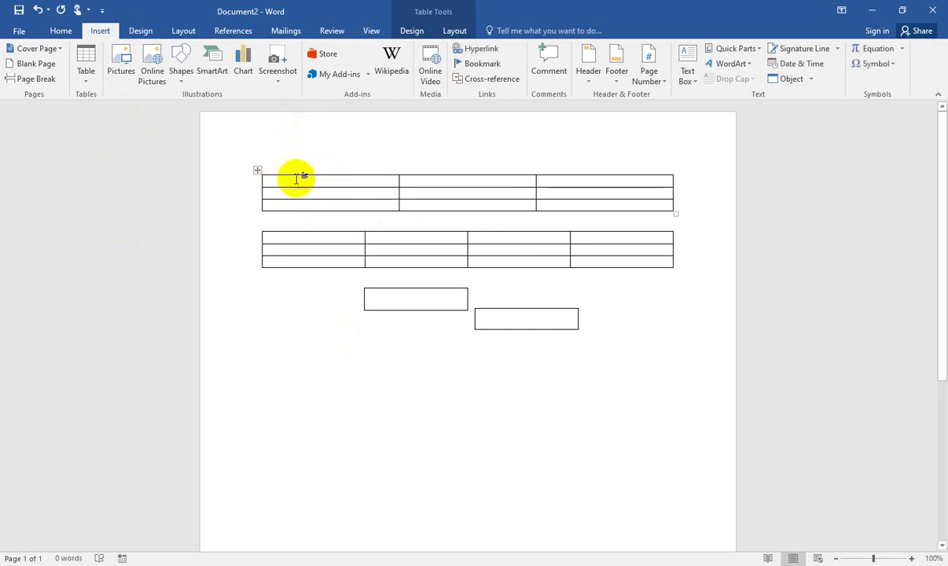
- Select the entire three-column table and apply the blue Grid Table 3 style to it
mouse_move(250, 178)
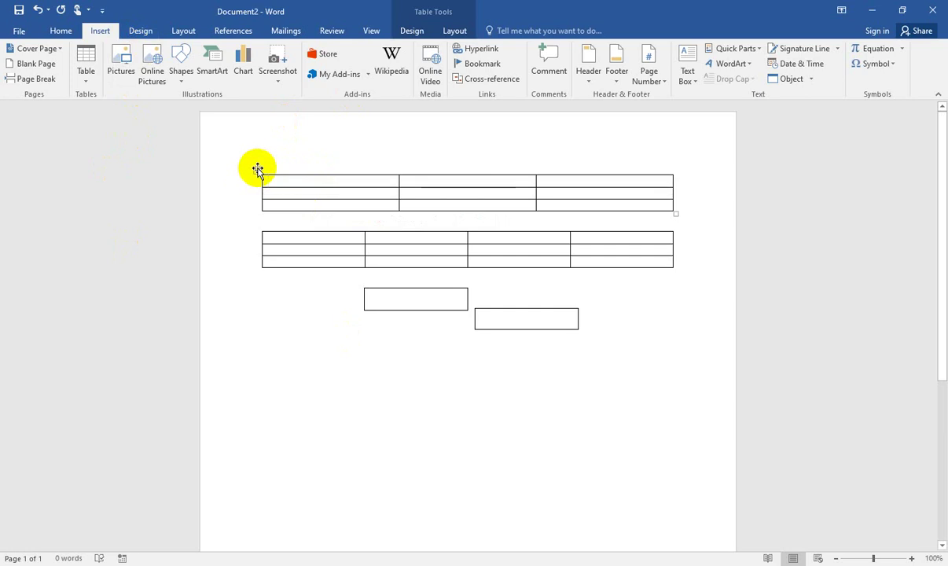
left_click(258, 172)
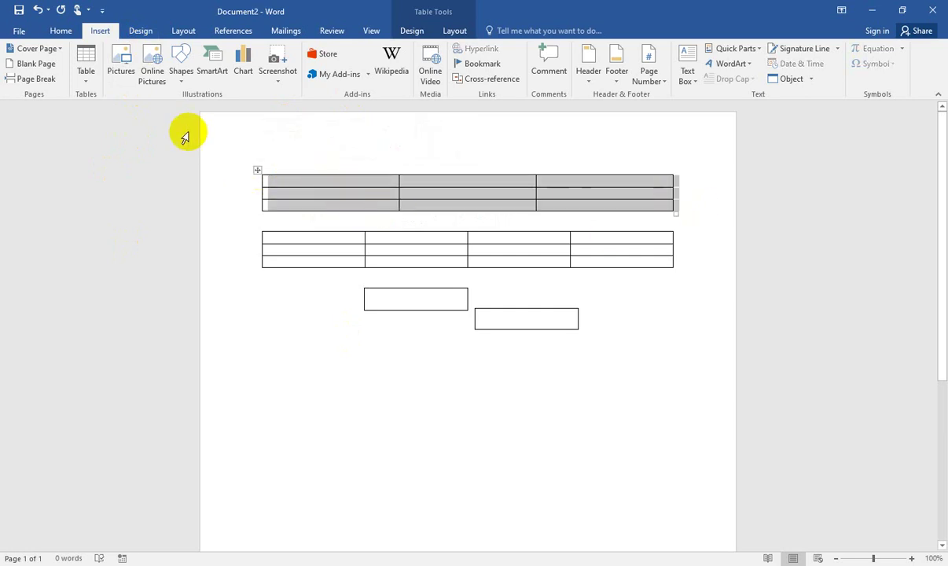
left_click(145, 38)
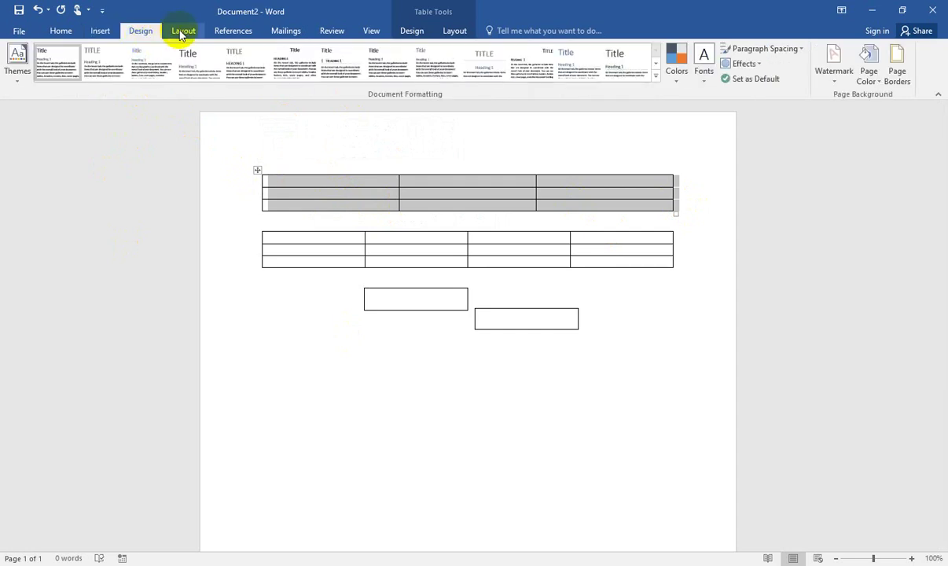
left_click(180, 32)
left_click(98, 30)
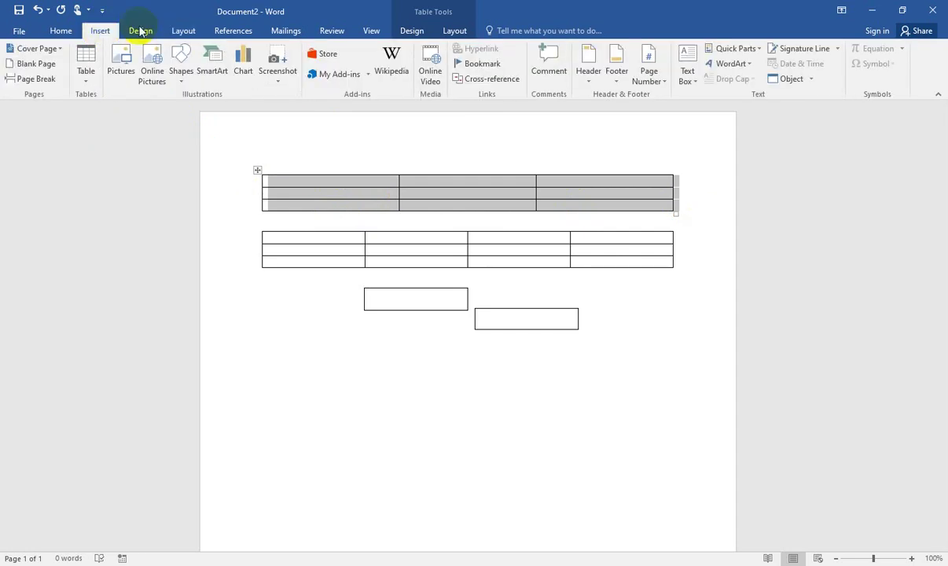
left_click(412, 31)
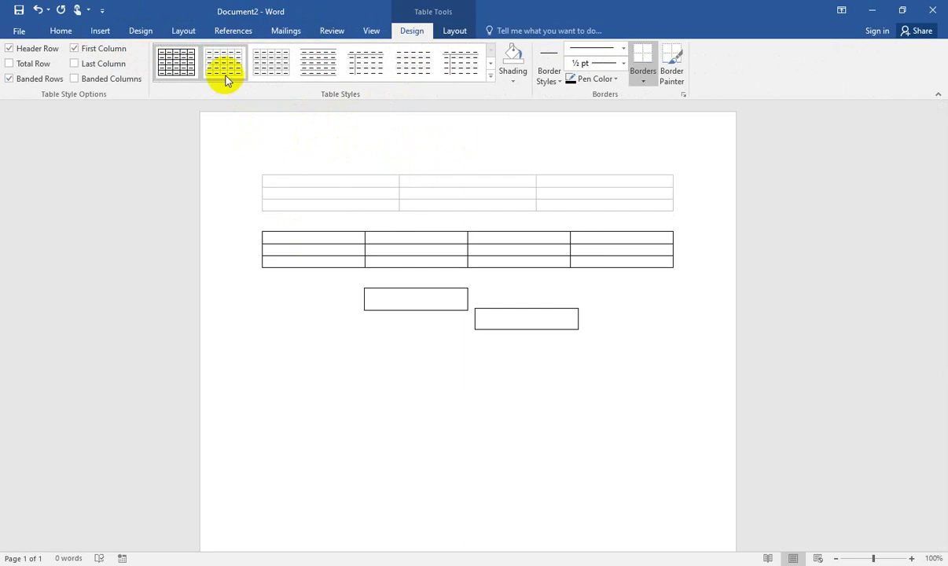
left_click(491, 75)
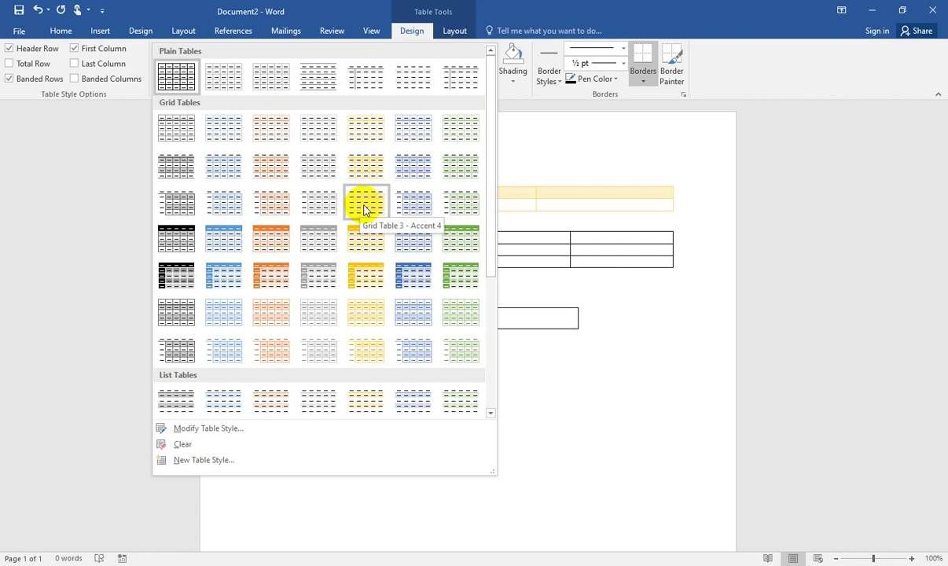
left_click(403, 212)
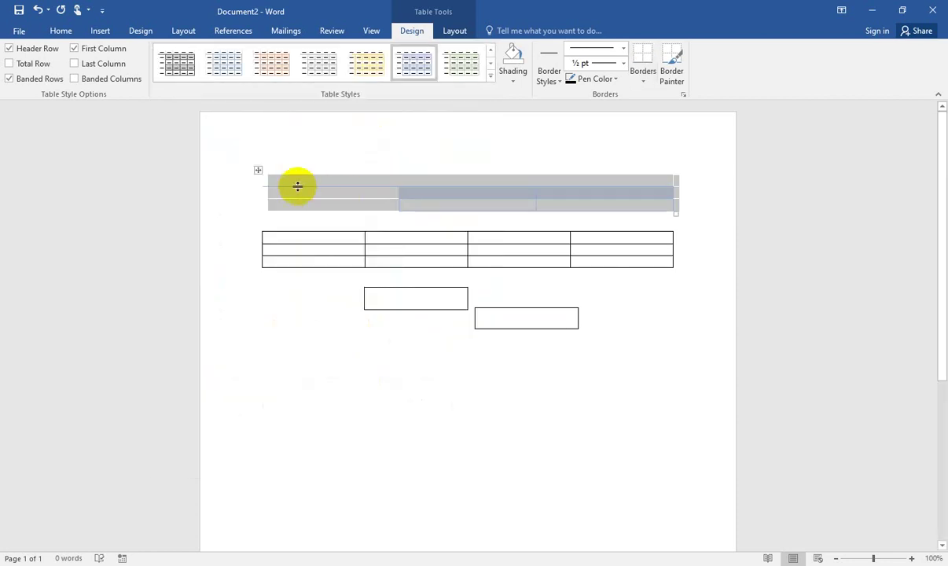
- Change the three-column table's style to the green Grid Table 3 variant
left_click(259, 172)
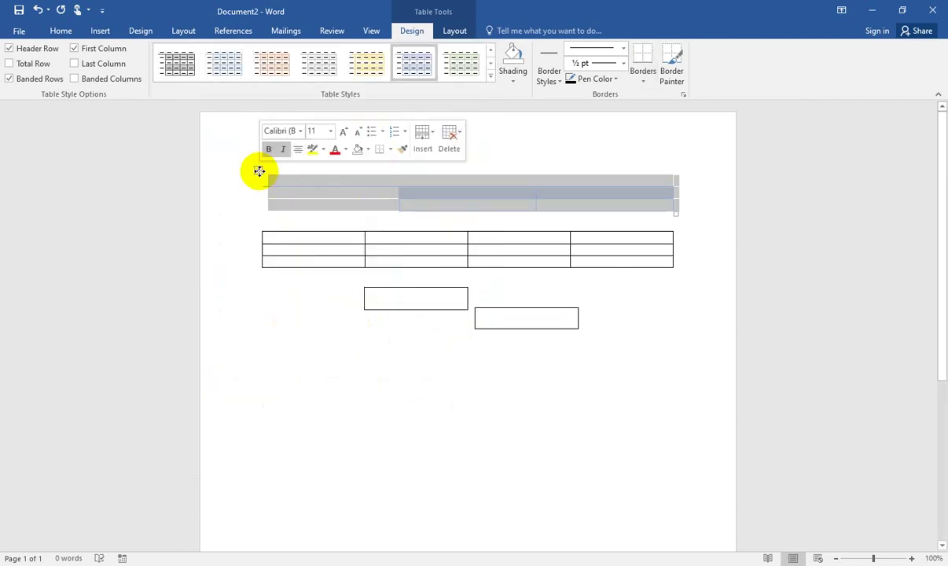
left_click(451, 68)
left_click(425, 206)
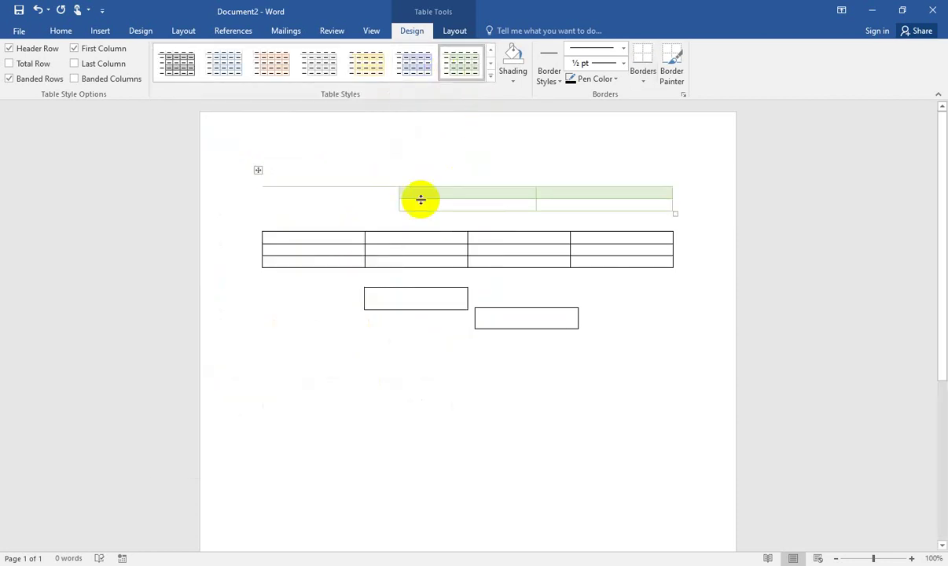
- Apply the orange Grid Table 3 style to the whole three-column table and deselect it
left_click(259, 171)
left_click(267, 71)
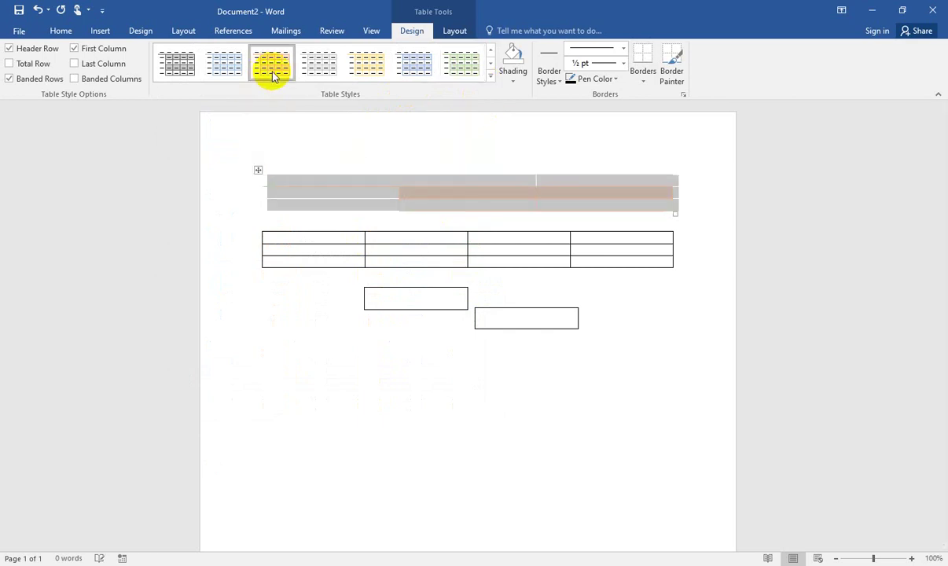
left_click(360, 219)
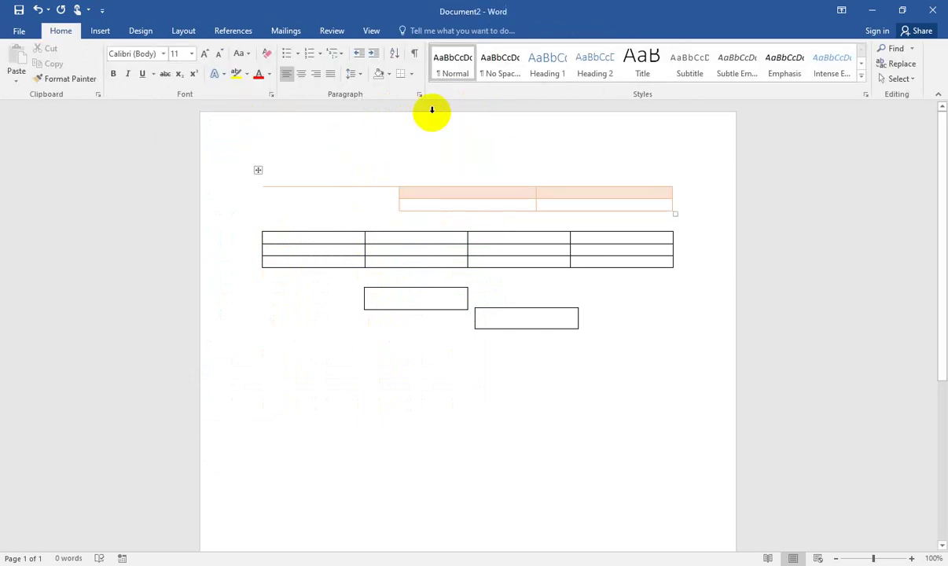
- Apply the darker blue Grid Table 5 Dark style to the whole four-column table and deselect it
left_click(258, 226)
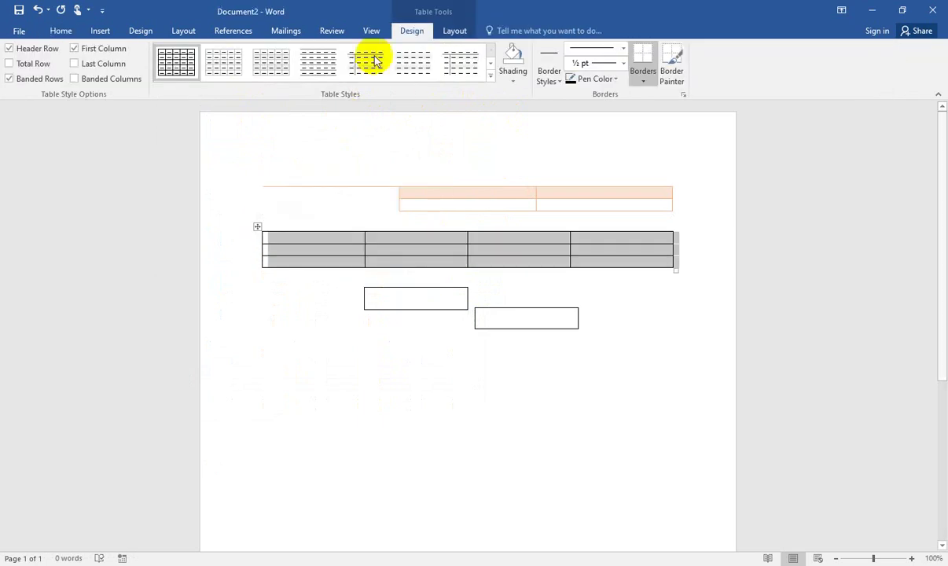
left_click(491, 76)
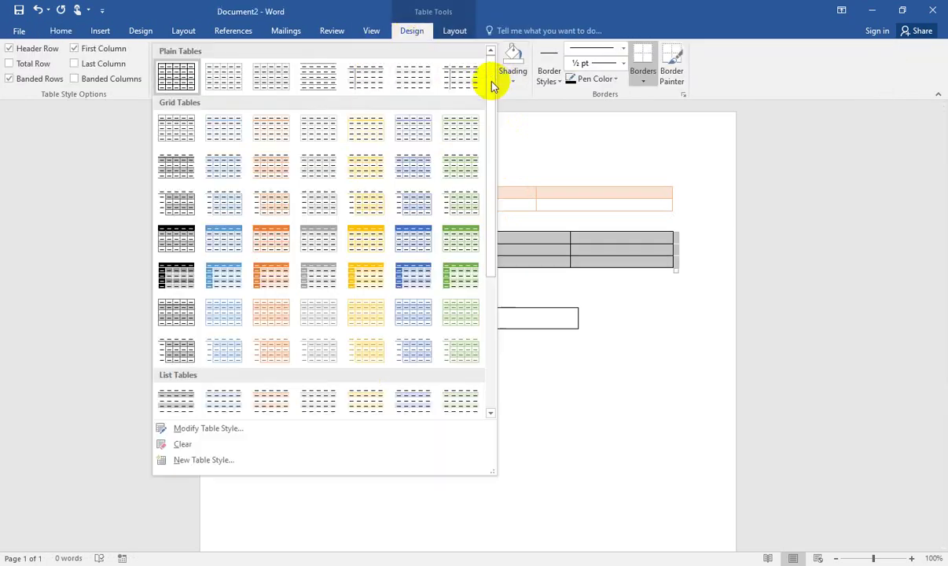
left_click(410, 272)
left_click(496, 286)
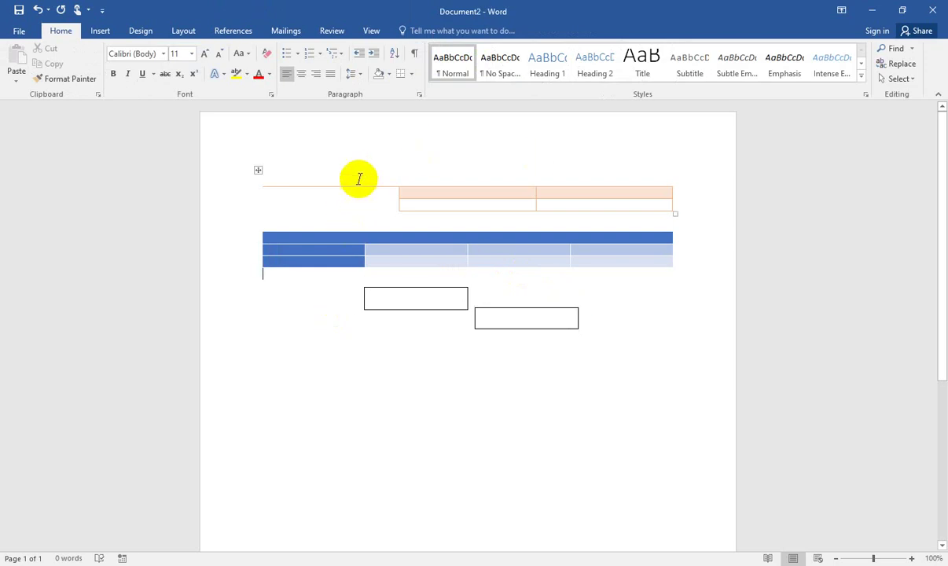
- Apply the black Grid Table 7 style to the whole three-column table and deselect it
left_click(259, 171)
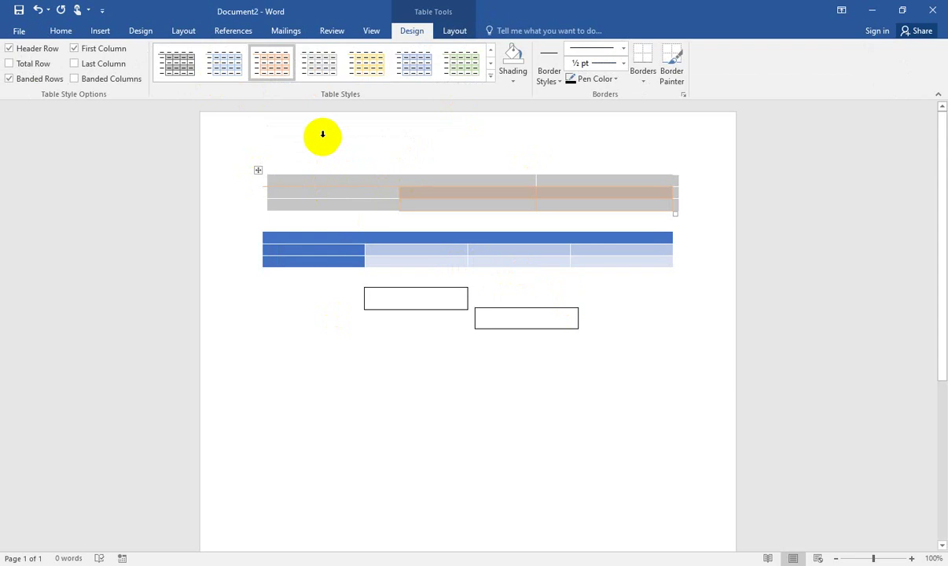
left_click(491, 76)
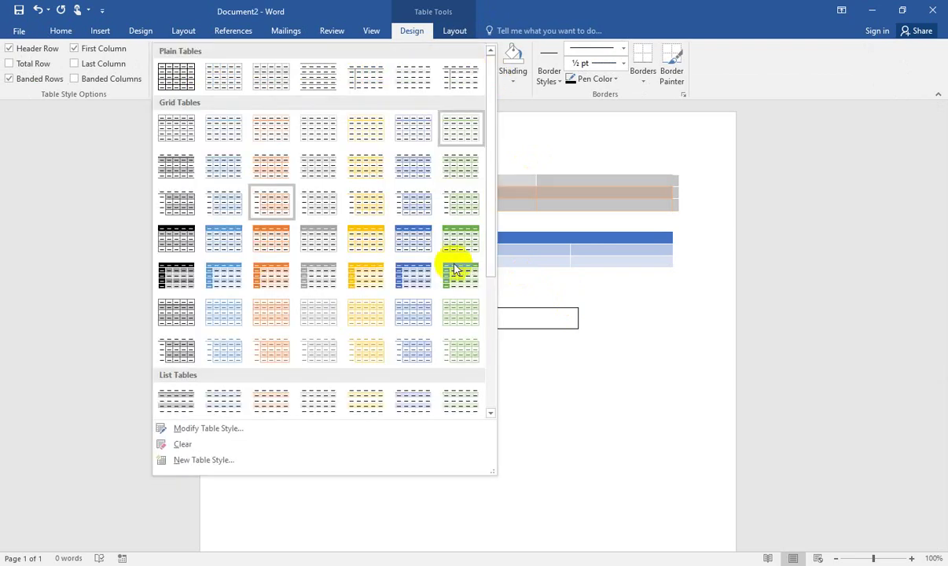
left_click(174, 352)
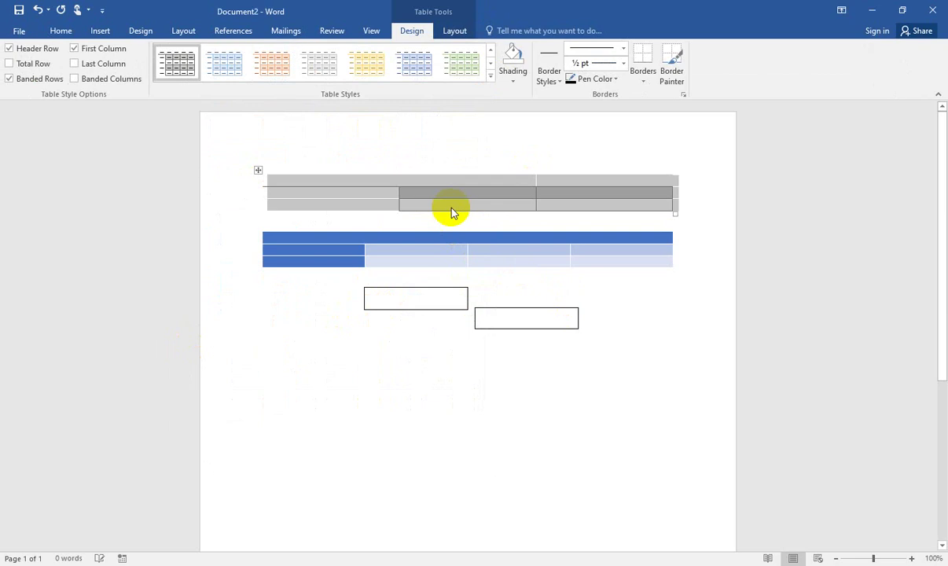
left_click(567, 203)
left_click(453, 212)
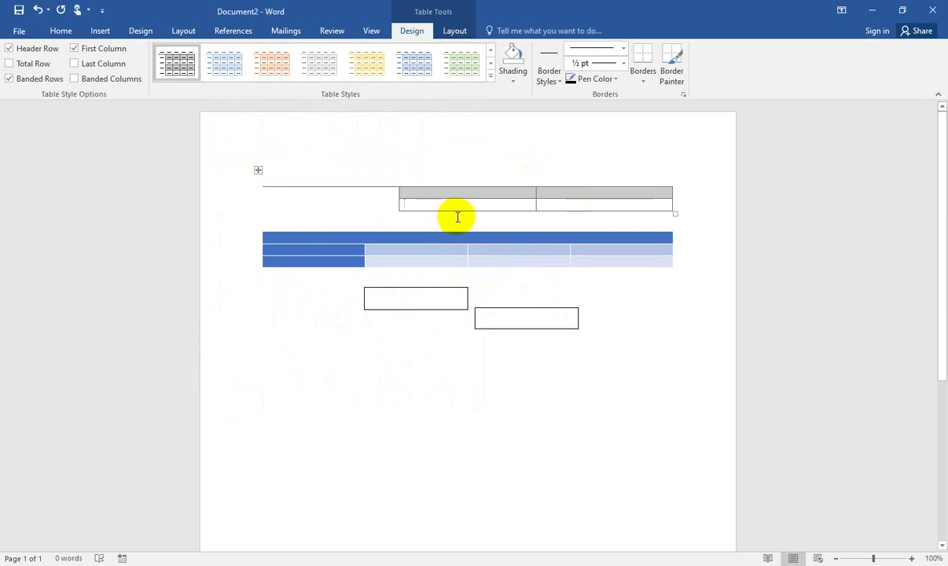
- Set the entire three-column table back to the plain Table Grid style with black borders and deselect it
left_click(260, 173)
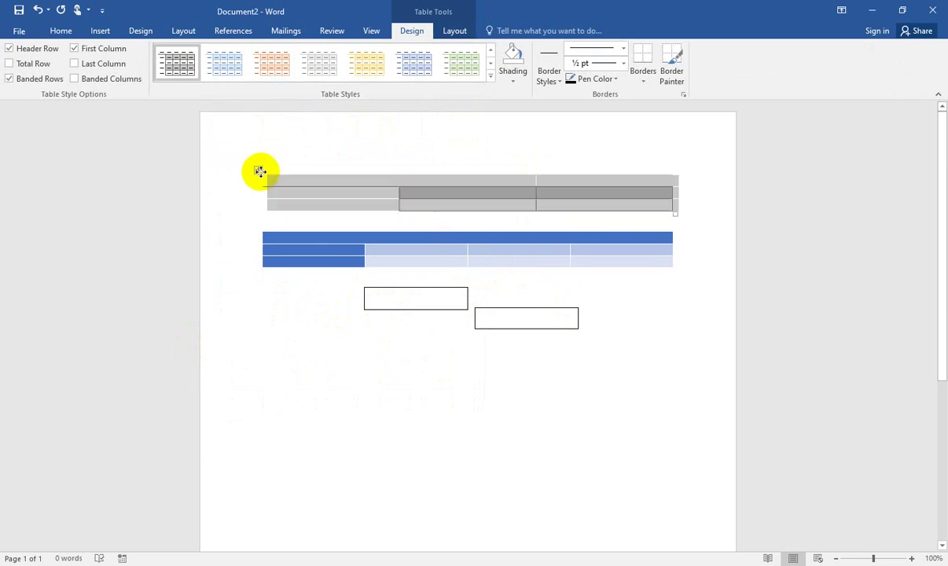
left_click(491, 79)
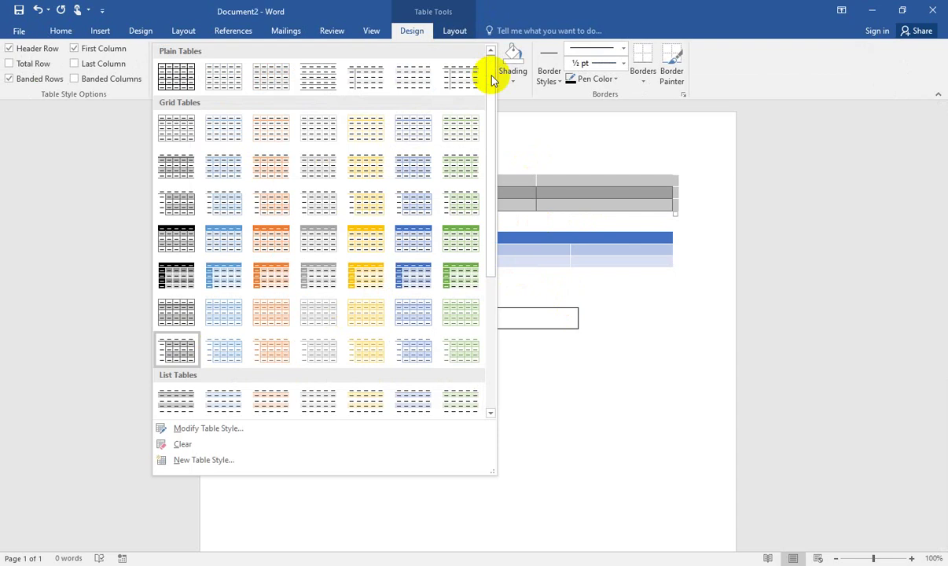
left_click(184, 81)
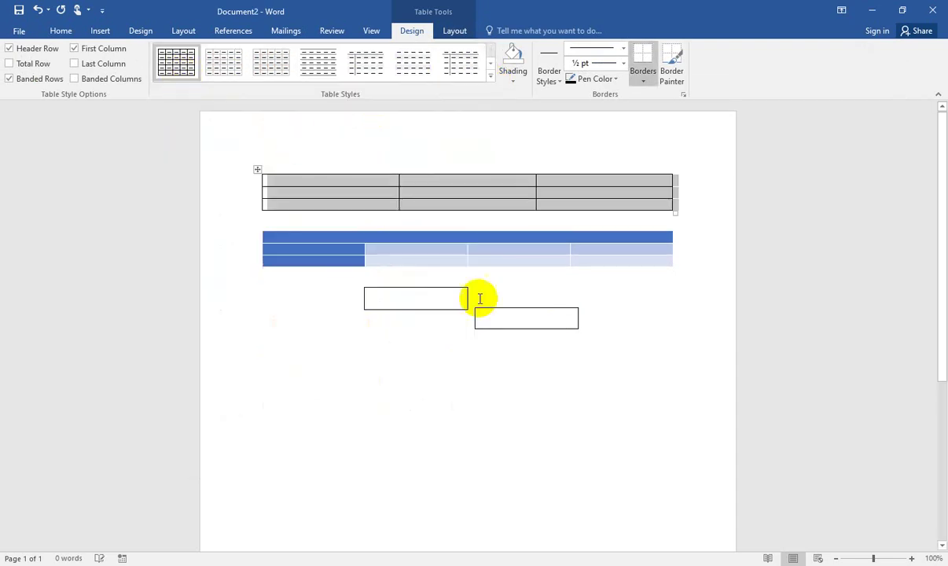
left_click(501, 214)
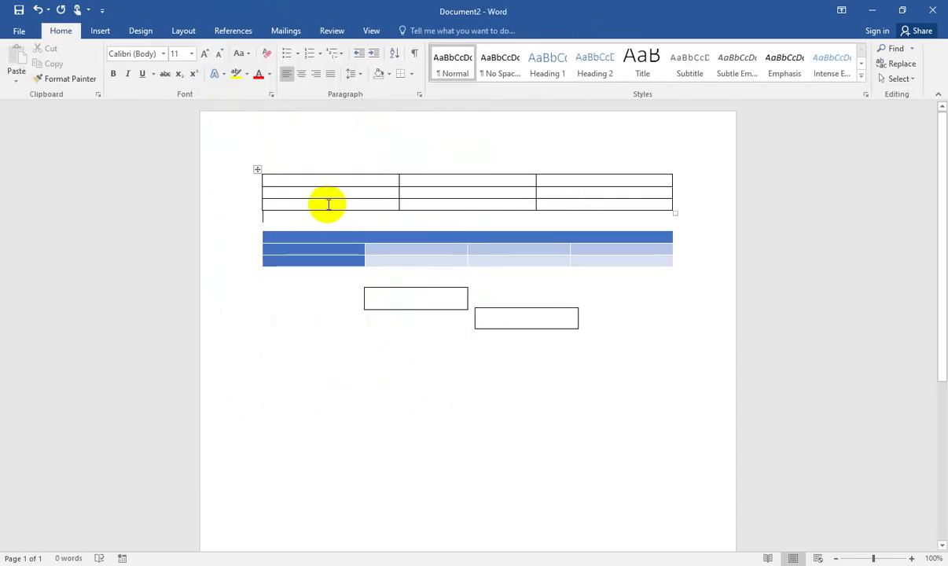
- Insert a new row below the last row of the three-column table and deselect it
left_click_drag(327, 204, 482, 198)
left_click_drag(393, 204, 561, 207)
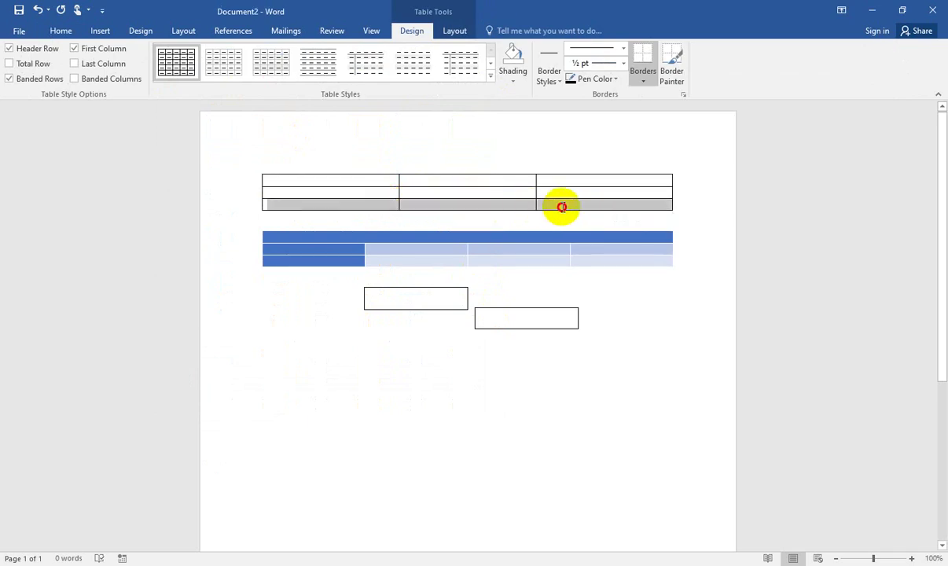
right_click(497, 211)
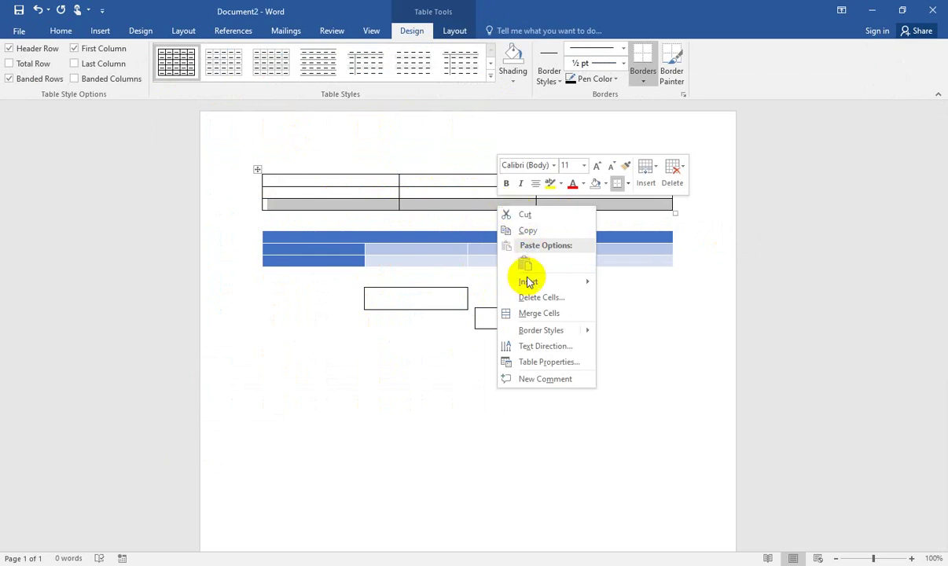
mouse_move(528, 282)
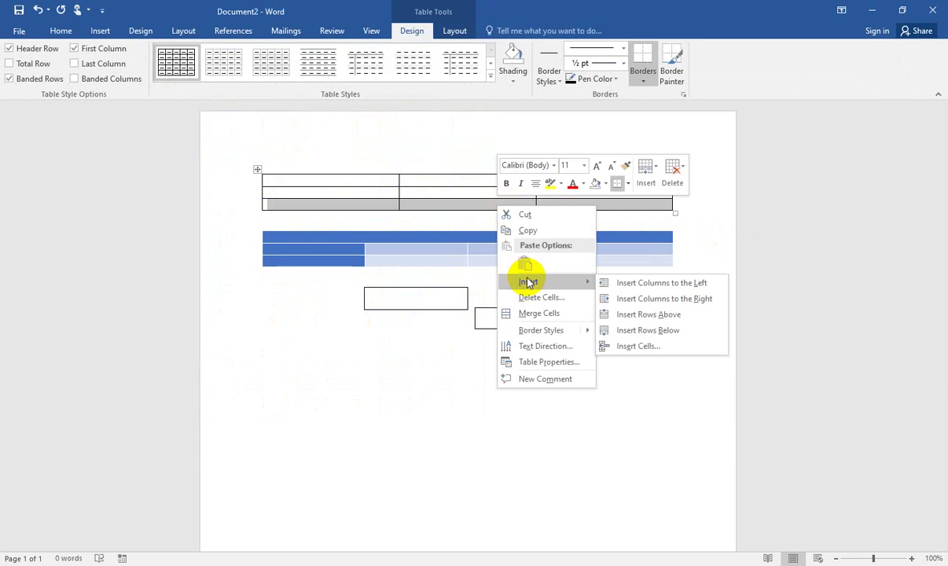
left_click(659, 332)
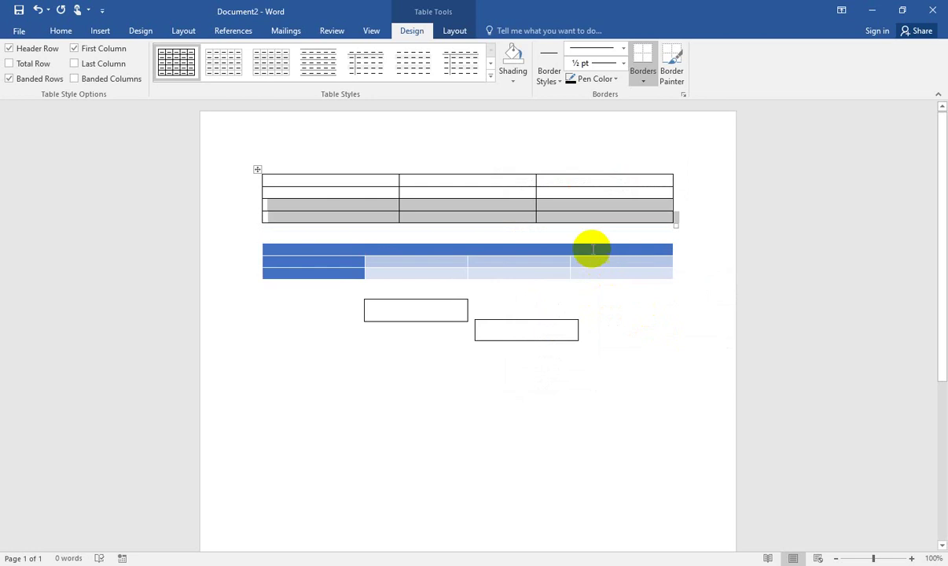
left_click(584, 220)
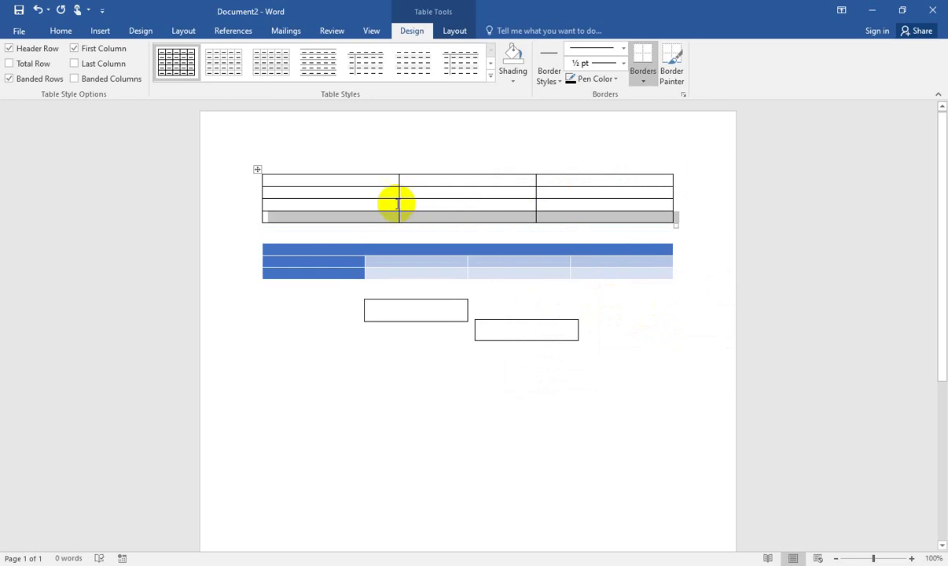
left_click(499, 227)
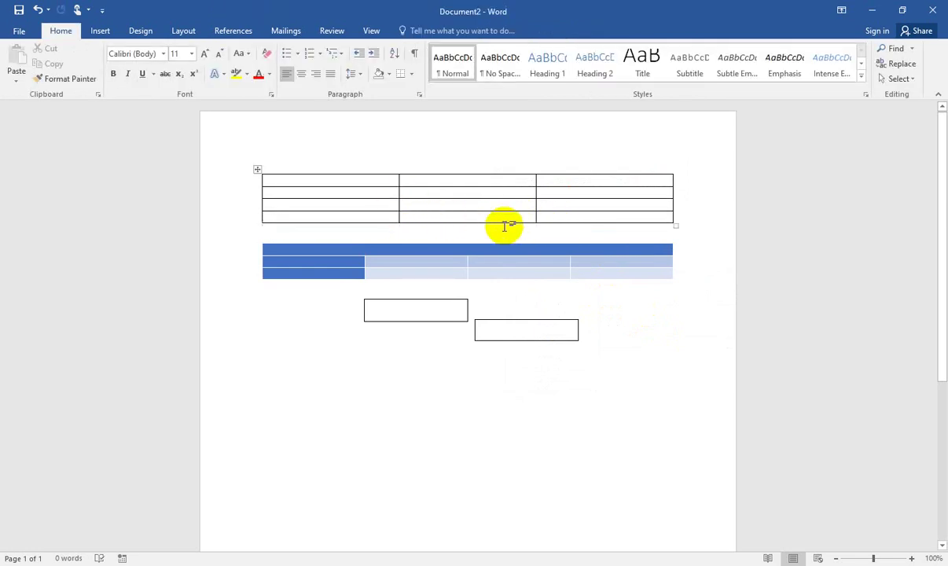
left_click_drag(388, 214, 588, 214)
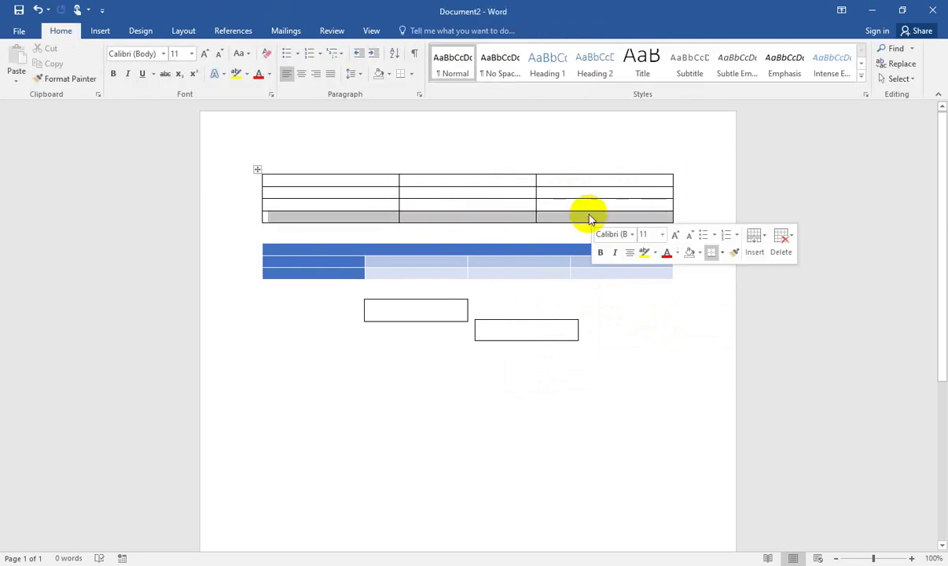
right_click(563, 220)
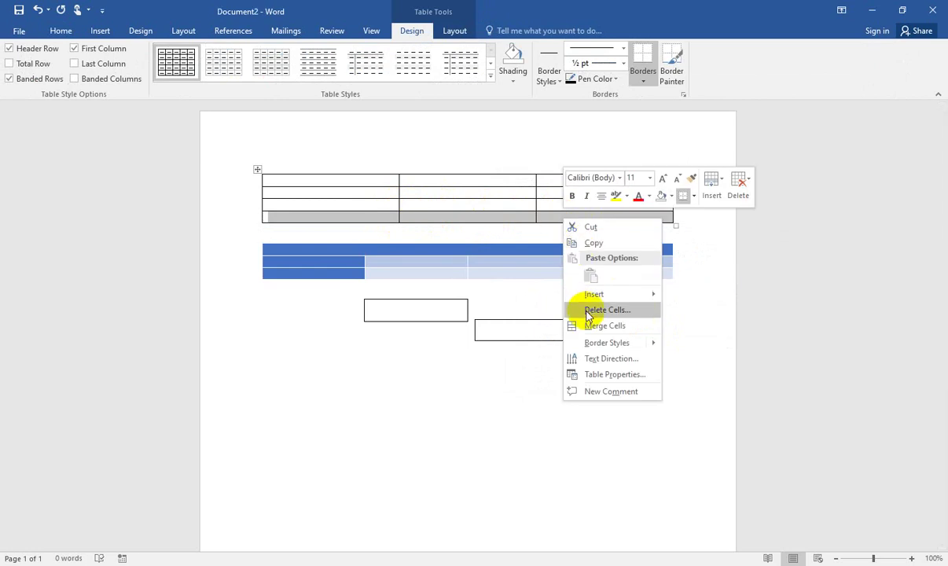
key("Escape")
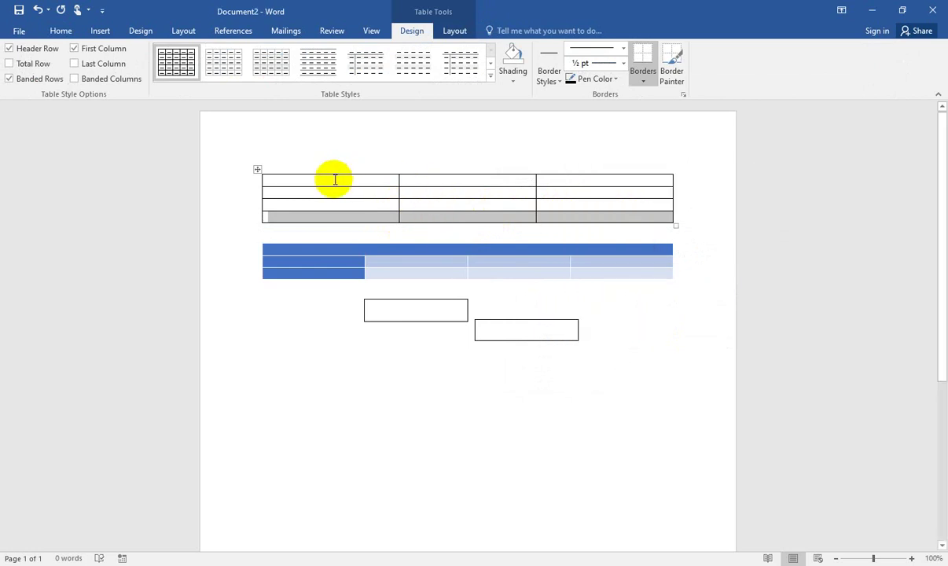
- Delete the entire second row of the three-column table
left_click_drag(332, 191, 567, 200)
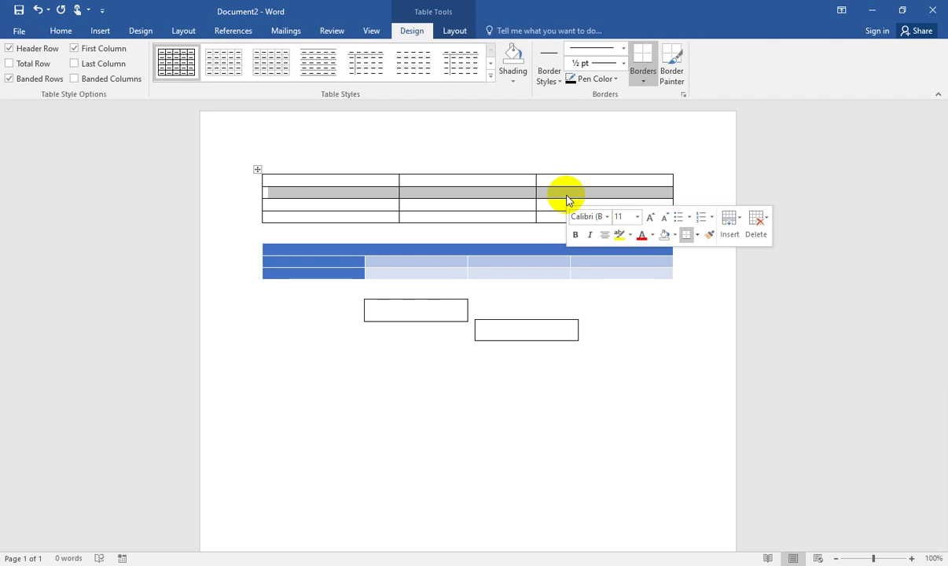
right_click(566, 199)
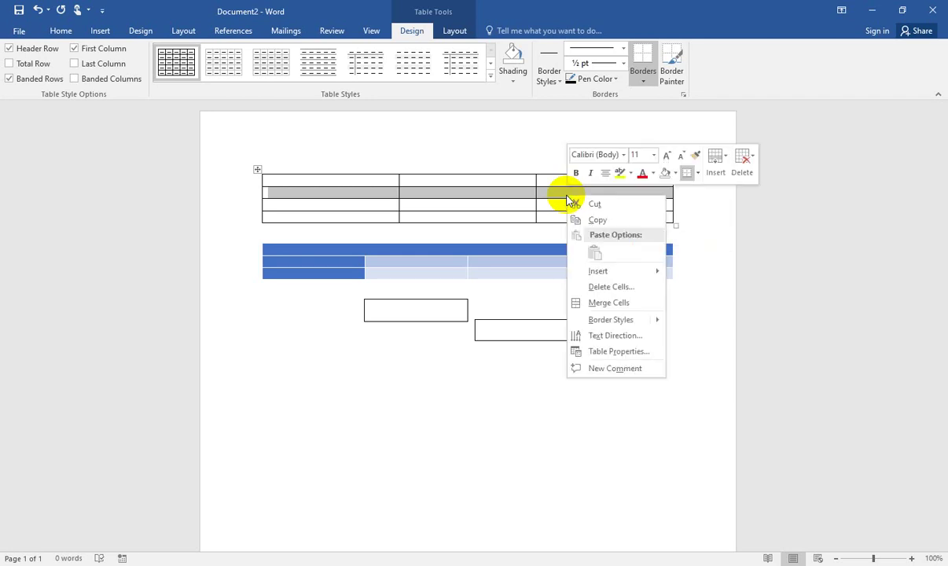
left_click(606, 288)
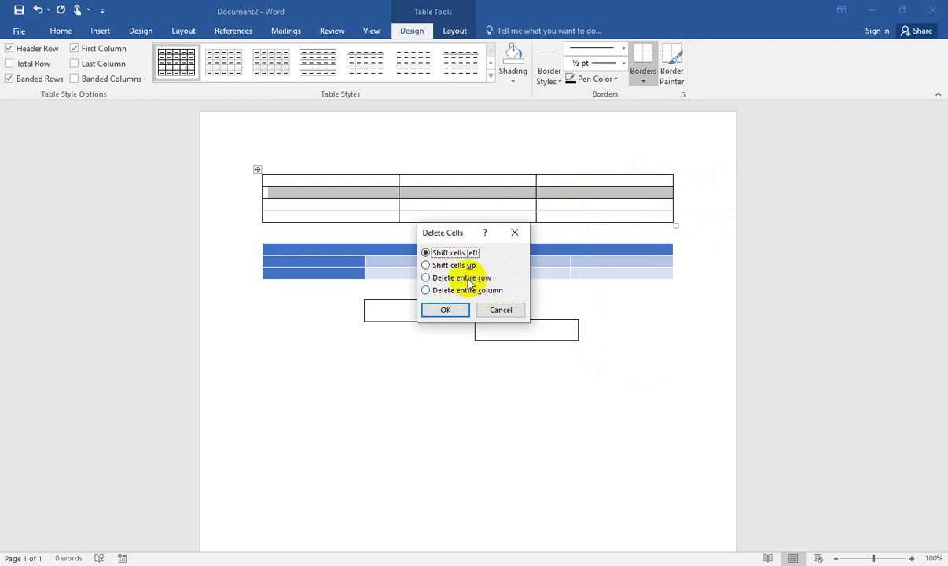
left_click(426, 279)
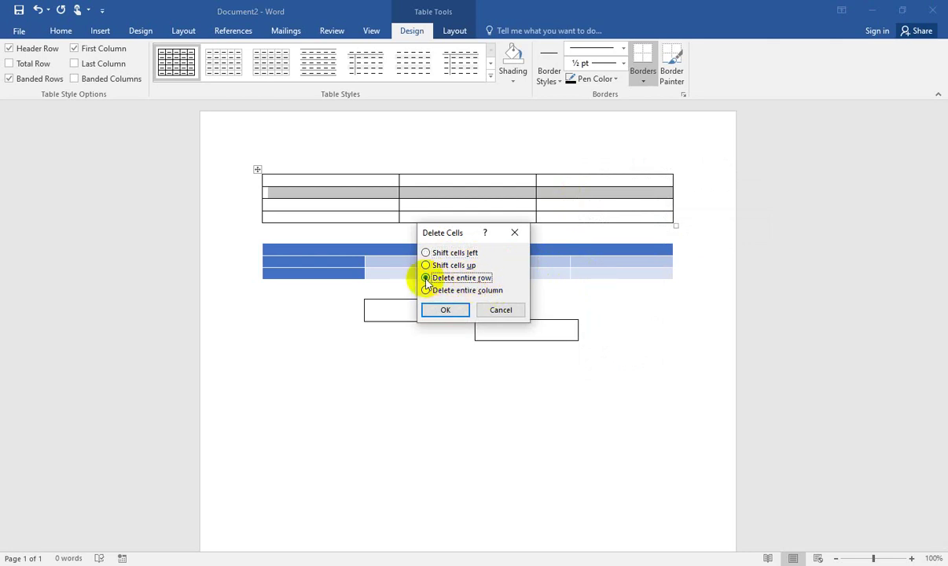
left_click(446, 311)
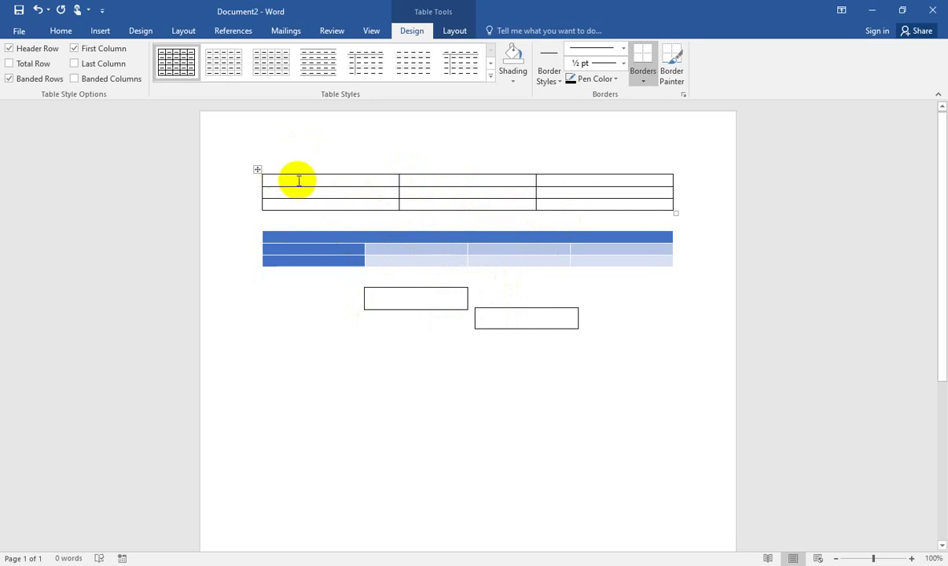
- Select the first column of the three-column table and delete it
left_click_drag(298, 181, 491, 175)
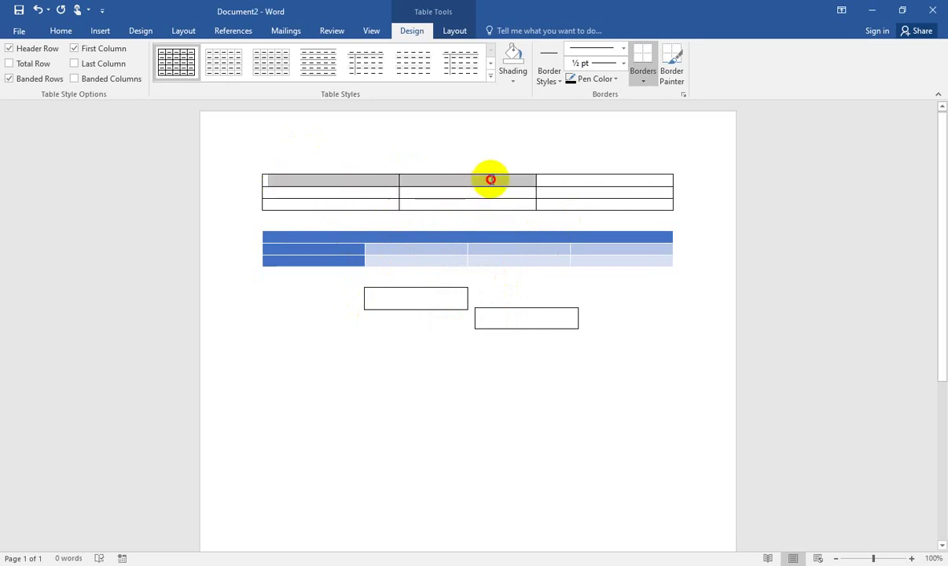
left_click_drag(368, 174, 370, 186)
left_click(371, 174)
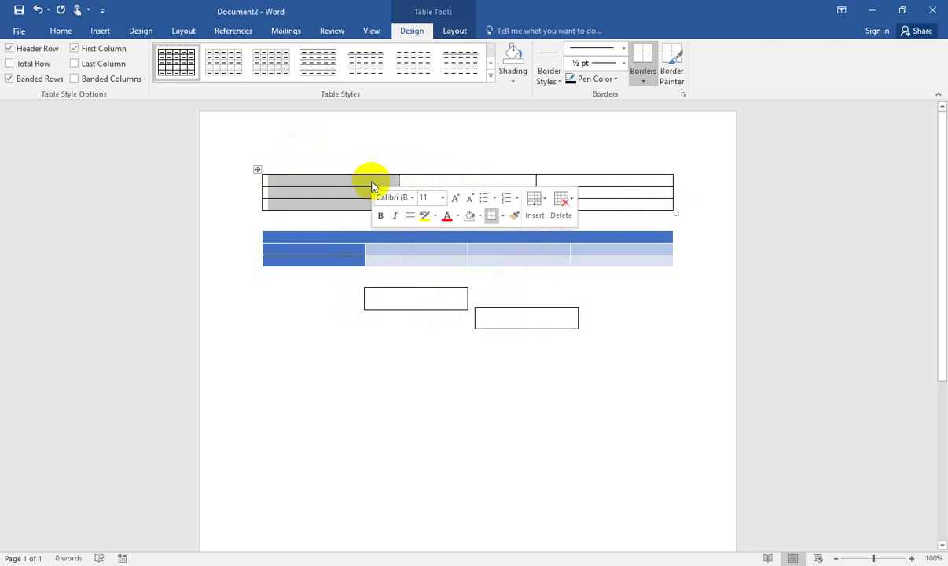
right_click(371, 185)
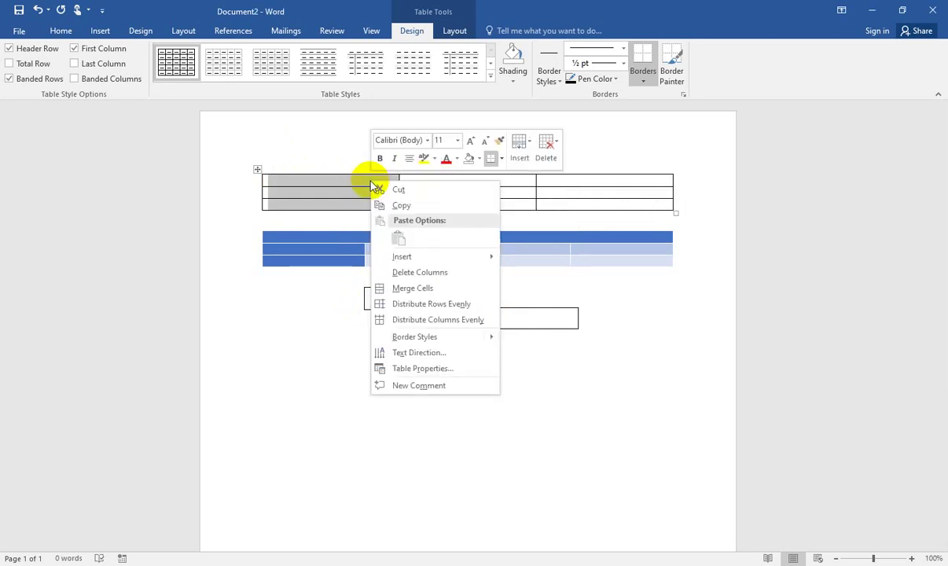
left_click(405, 276)
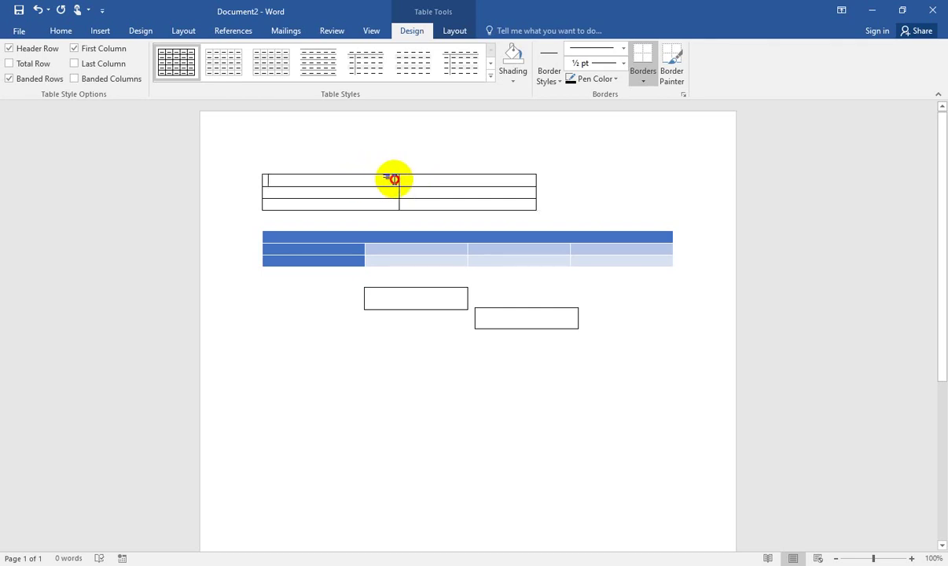
- Merge the two cells in the top row of the first table into one cell
left_click_drag(391, 180, 423, 183)
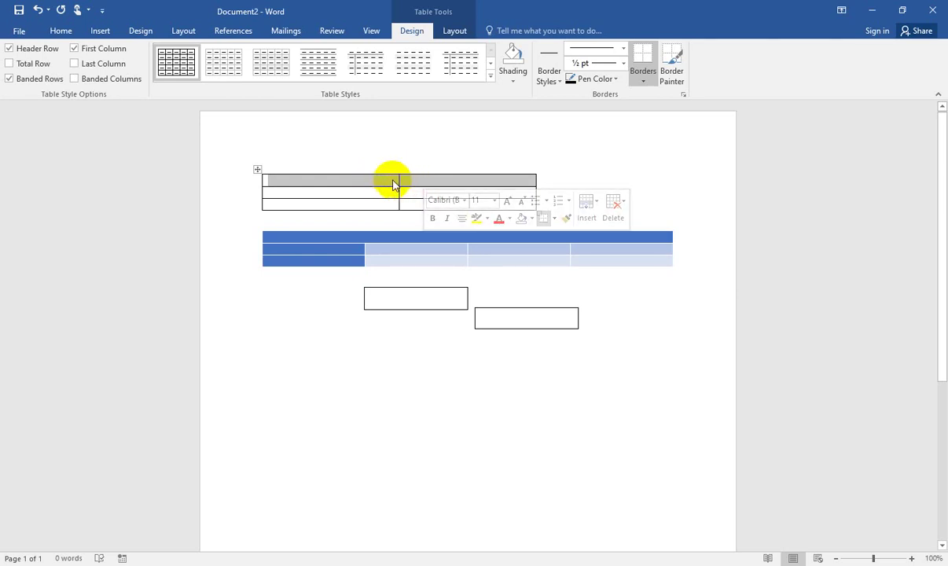
right_click(394, 184)
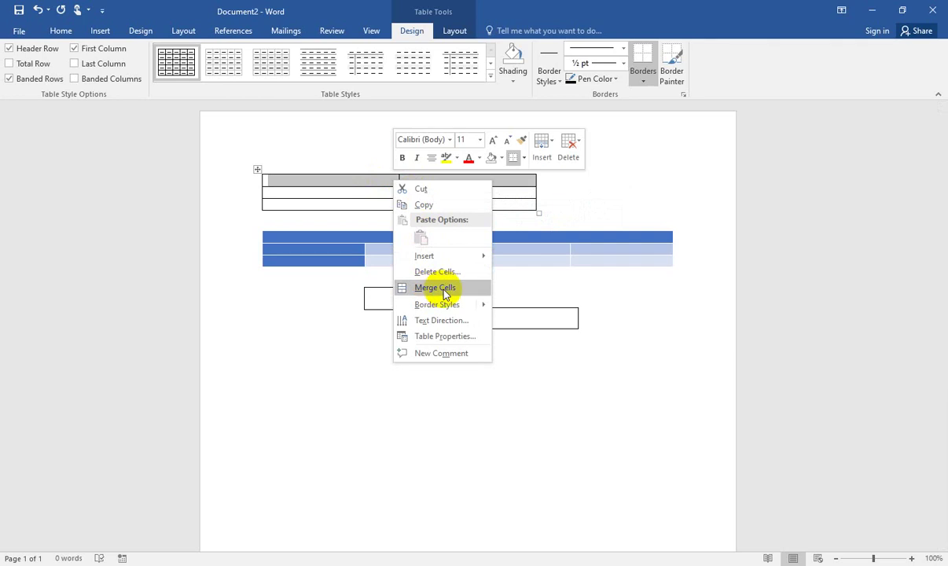
left_click(445, 291)
left_click(438, 195)
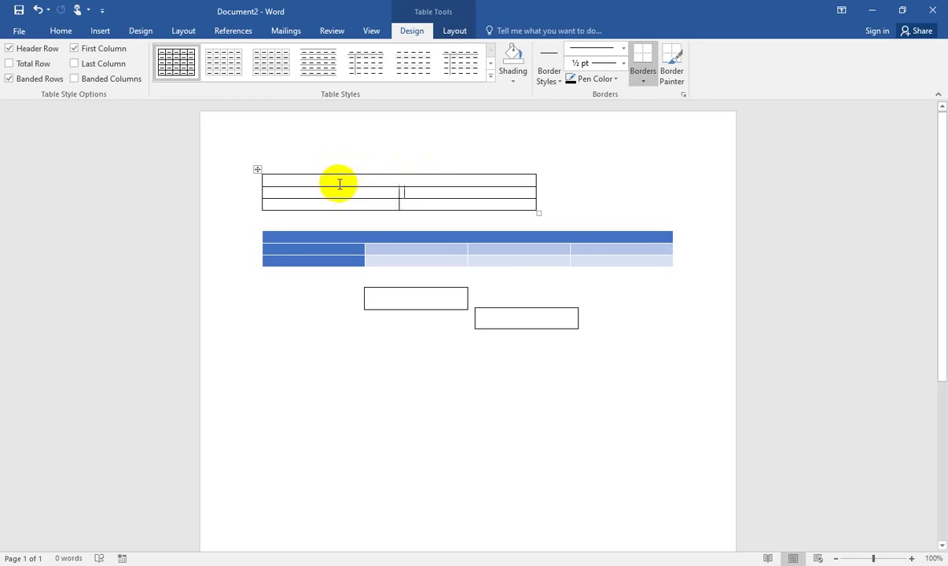
- Apply the black triple-line theme border style to the top edge of the first table and deselect the table
left_click(259, 170)
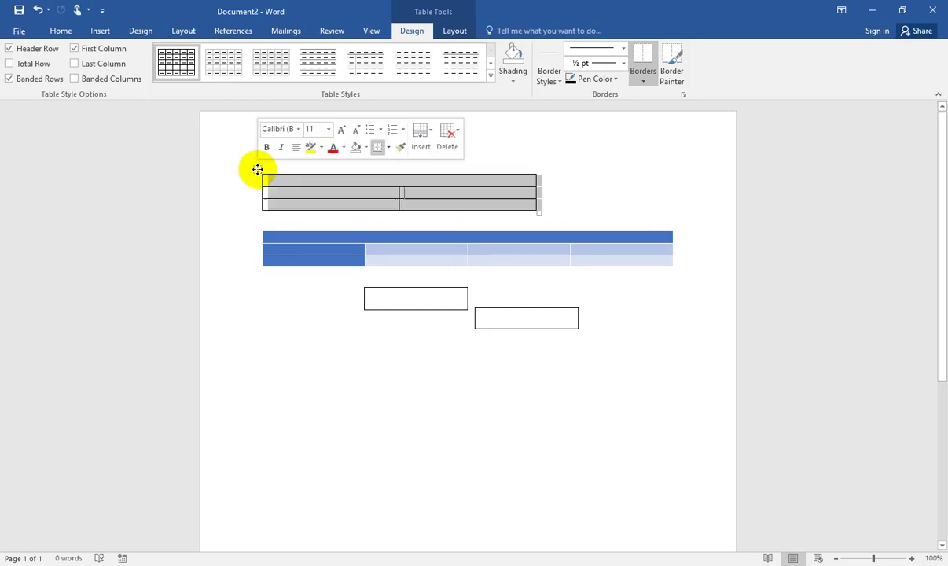
right_click(258, 170)
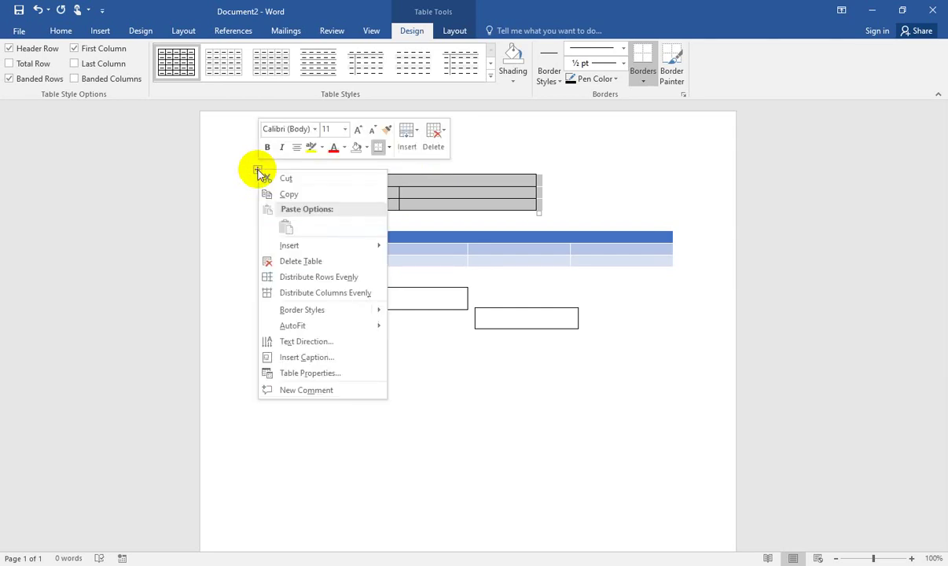
mouse_move(322, 310)
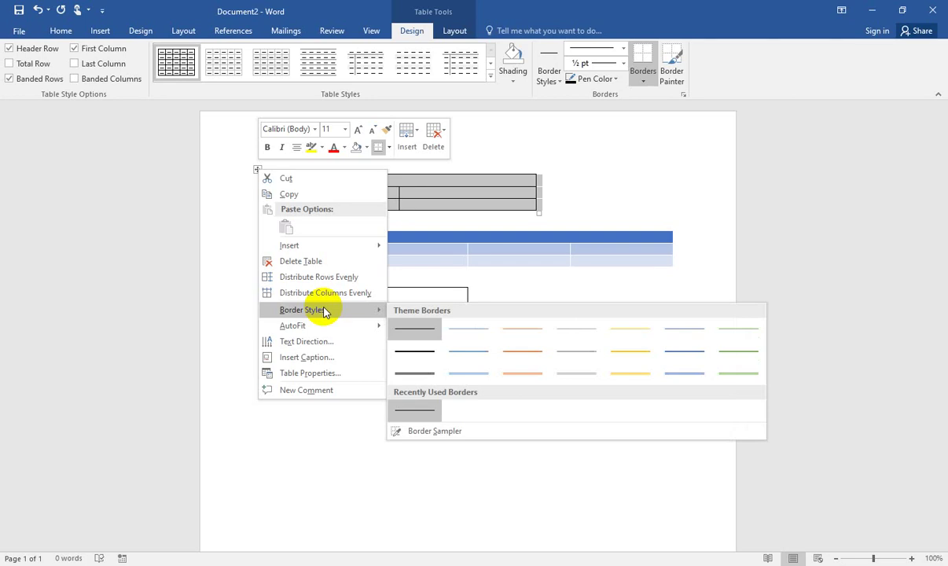
left_click(424, 376)
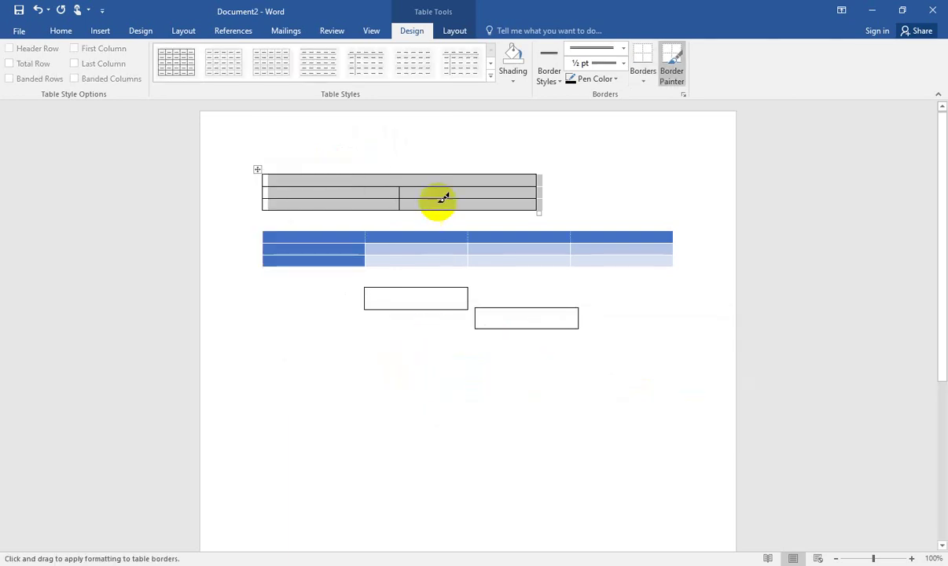
left_click(273, 173)
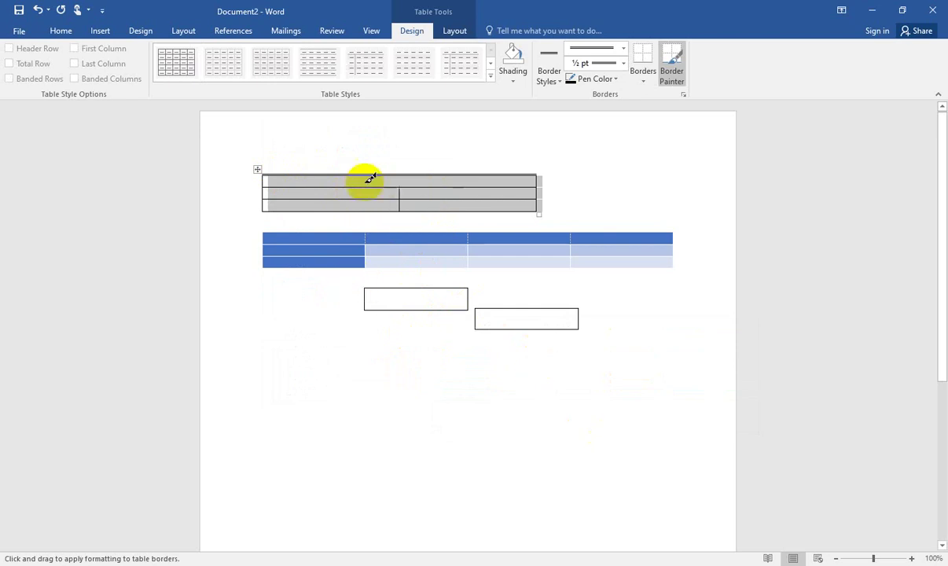
left_click(457, 220)
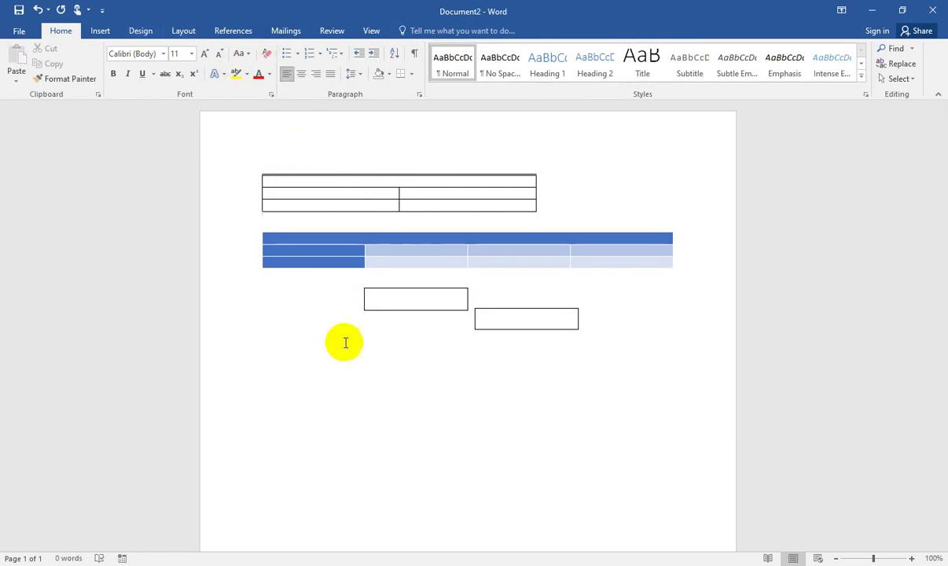
left_click(258, 228)
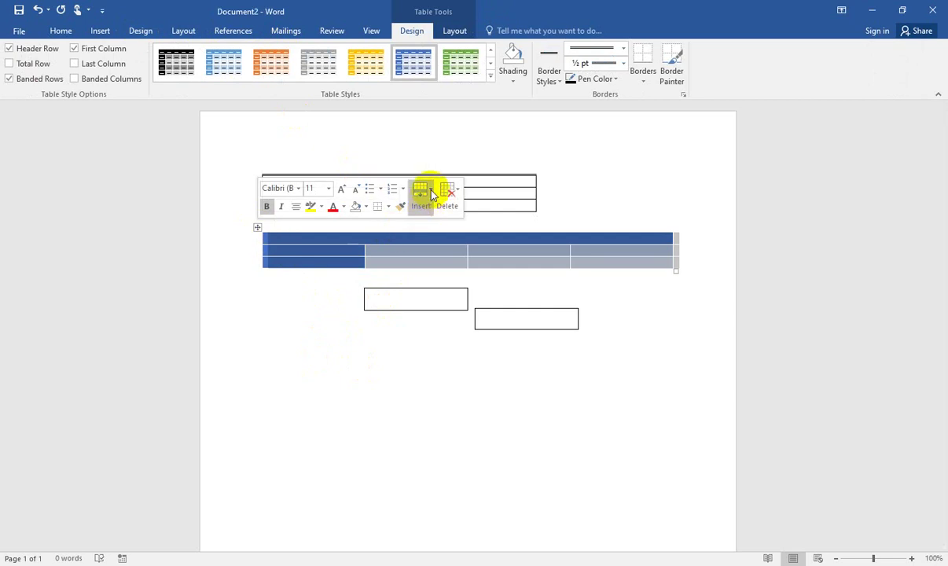
left_click(489, 75)
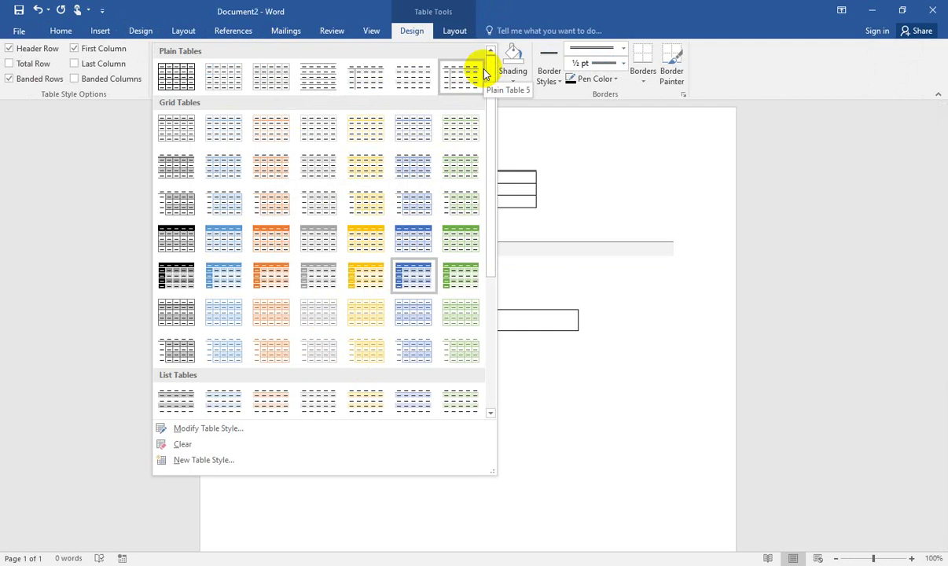
key("Escape")
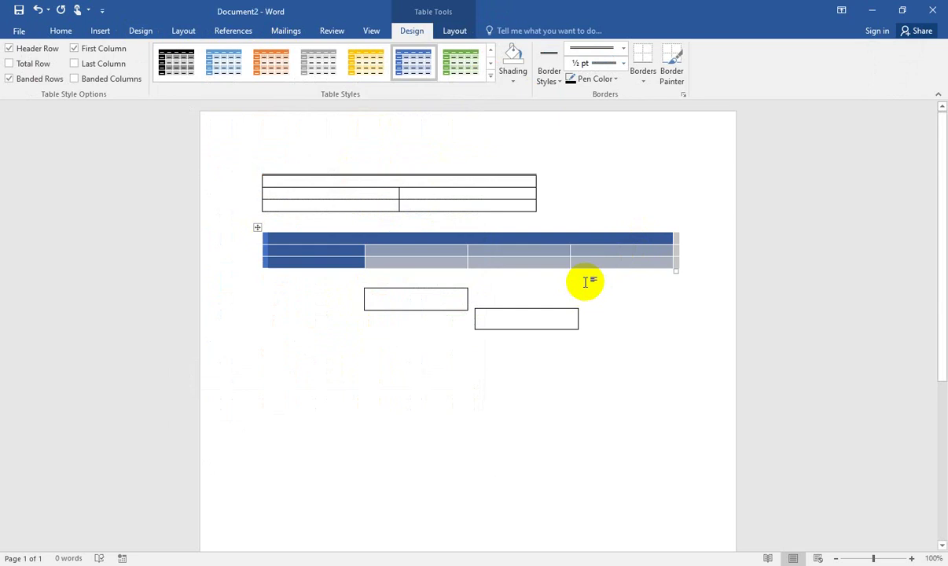
left_click(585, 281)
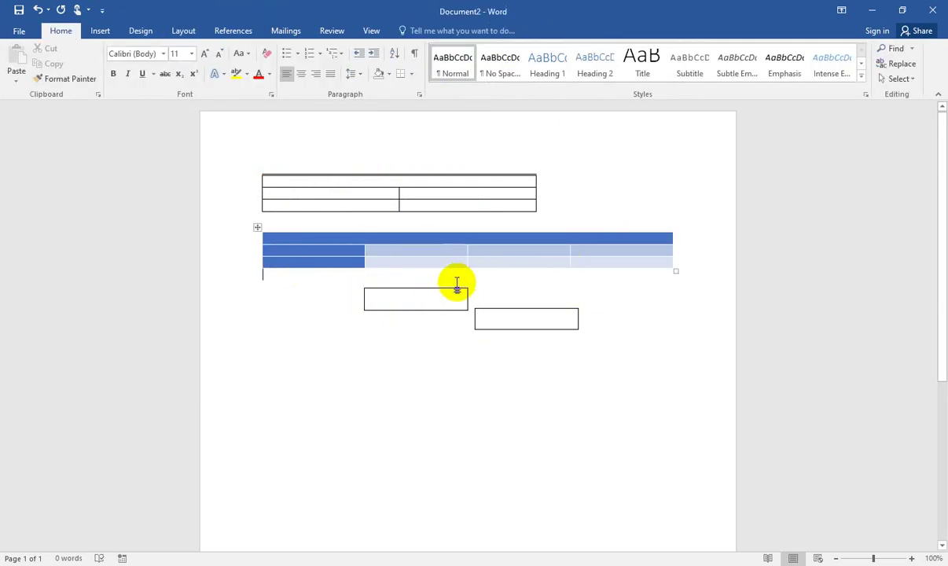
- Select the entire blue styled table and delete it
left_click(258, 227)
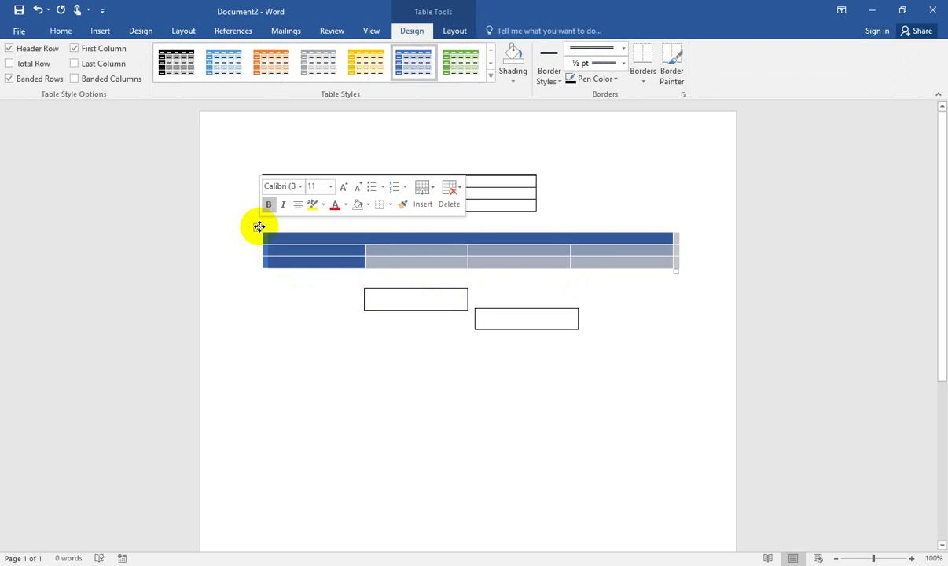
right_click(259, 226)
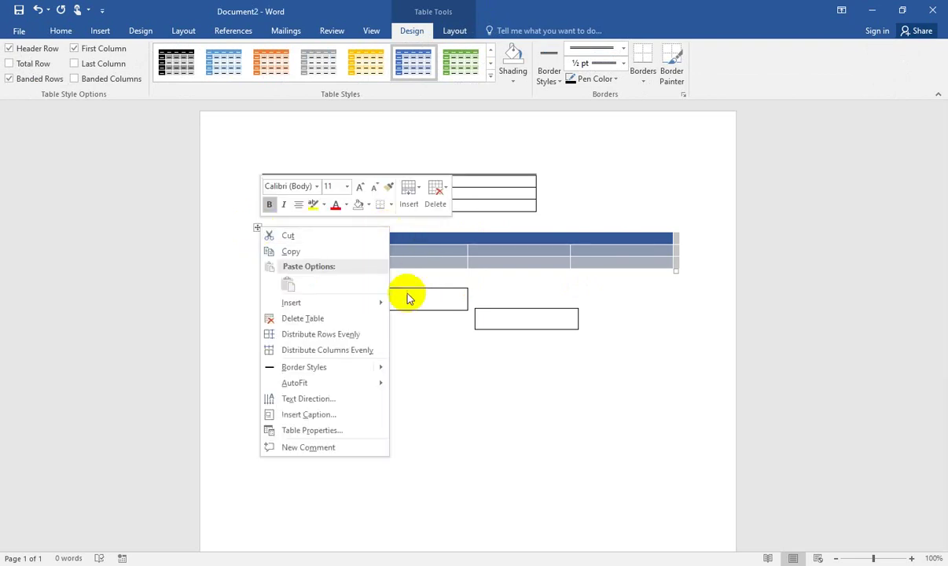
left_click(305, 318)
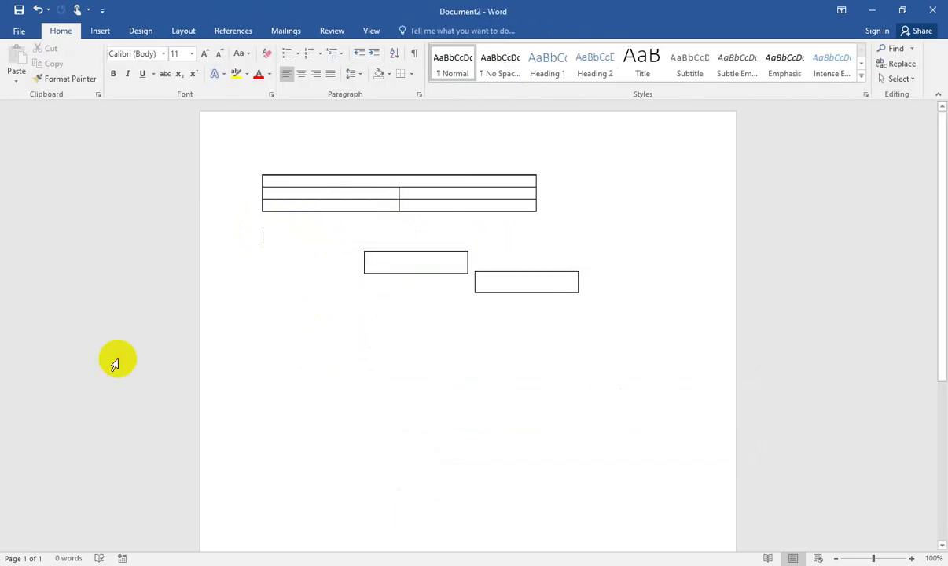
left_click(360, 247)
right_click(360, 247)
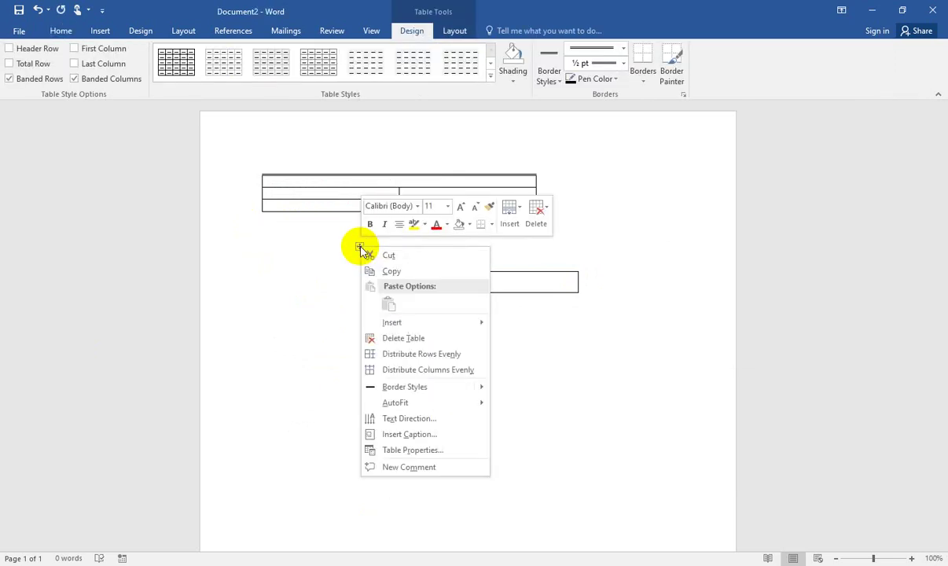
left_click(316, 332)
left_click(367, 317)
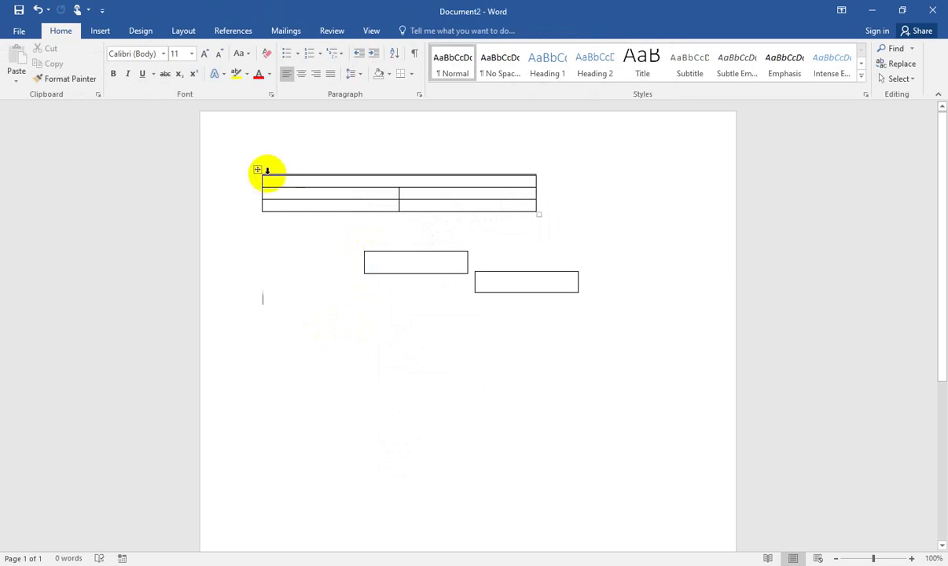
left_click(259, 170)
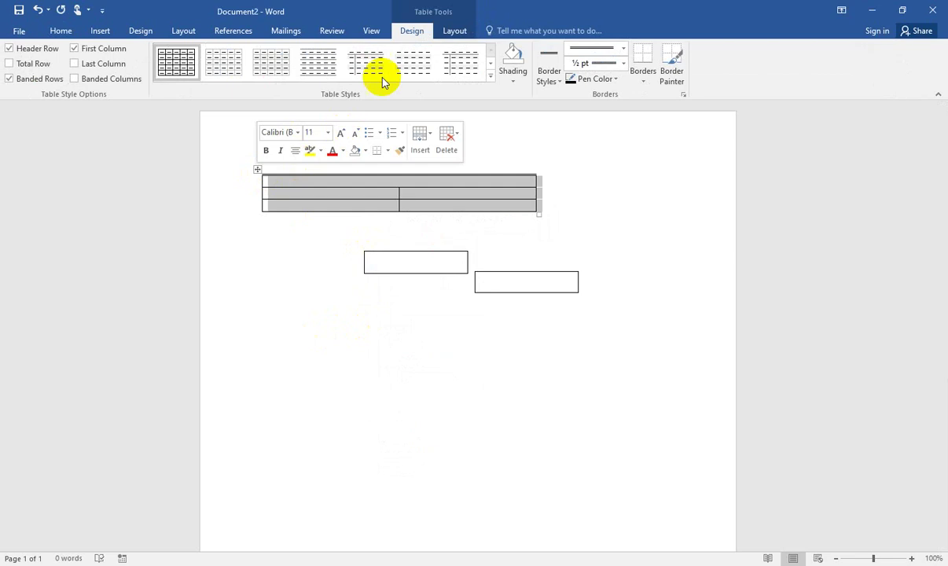
left_click(455, 33)
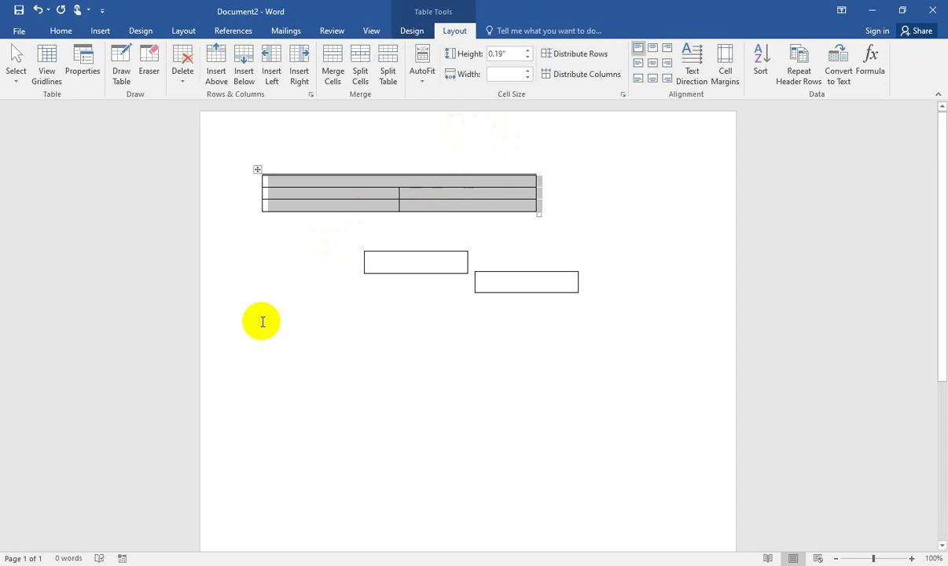
left_click(306, 260)
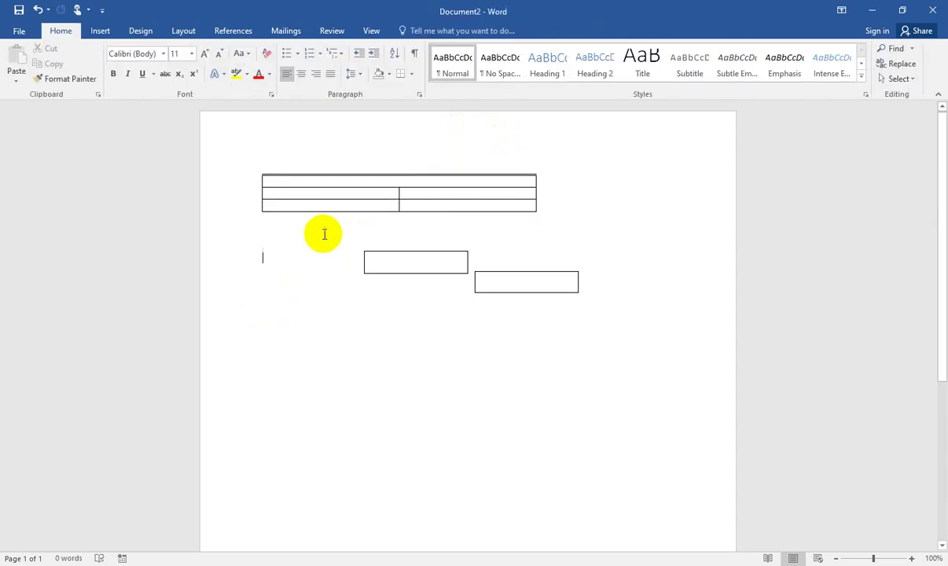
- Insert a new column to the left of the first table's existing columns and merge its three cells into one
mouse_move(274, 170)
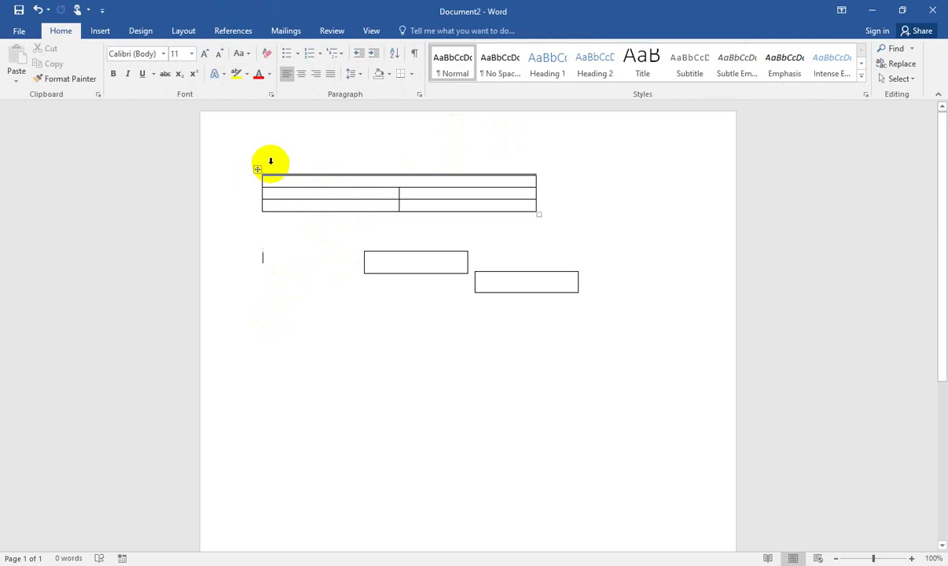
left_click(258, 171)
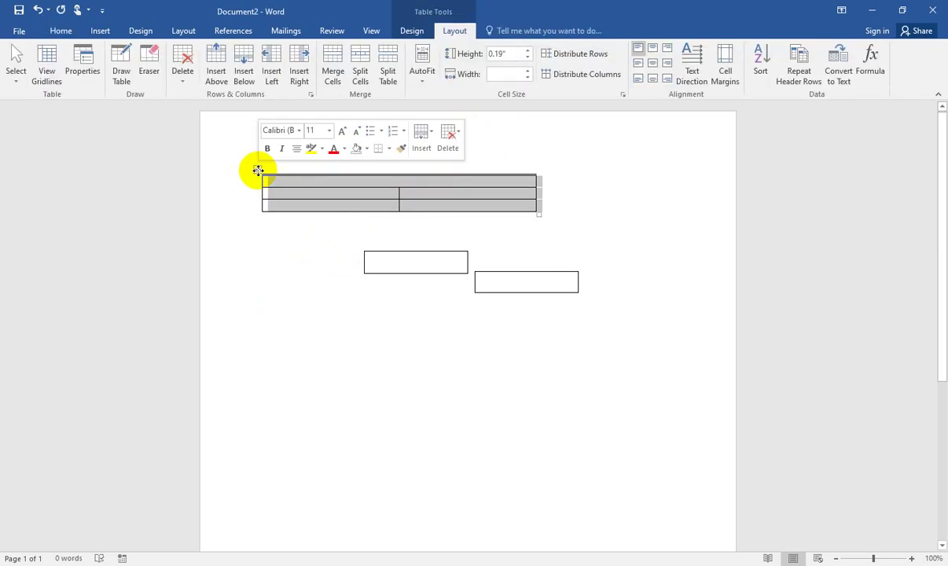
left_click(410, 30)
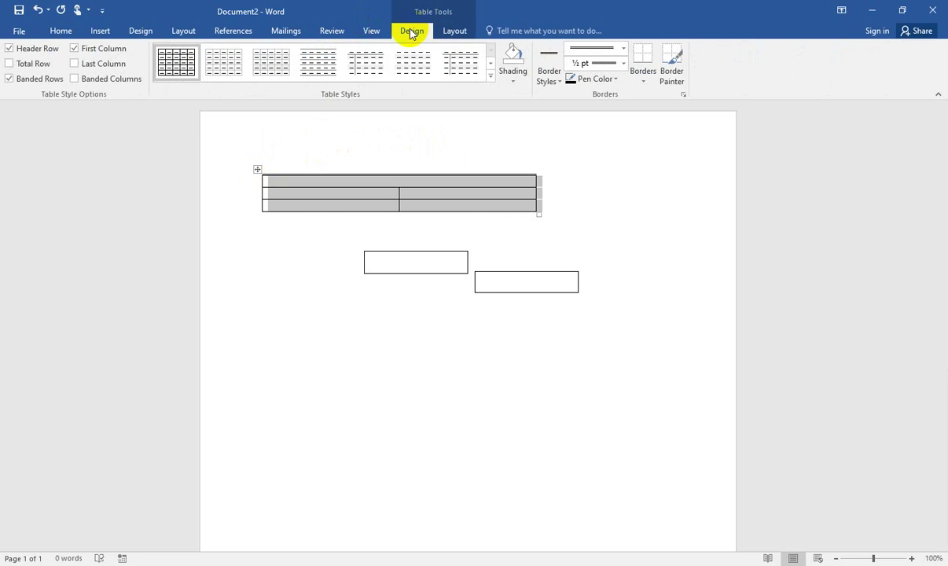
left_click(456, 31)
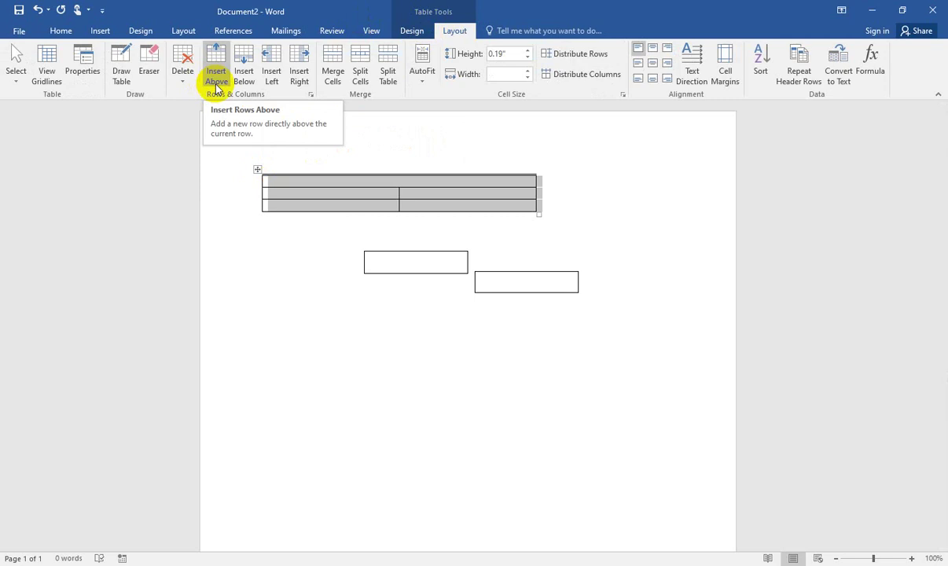
left_click(271, 76)
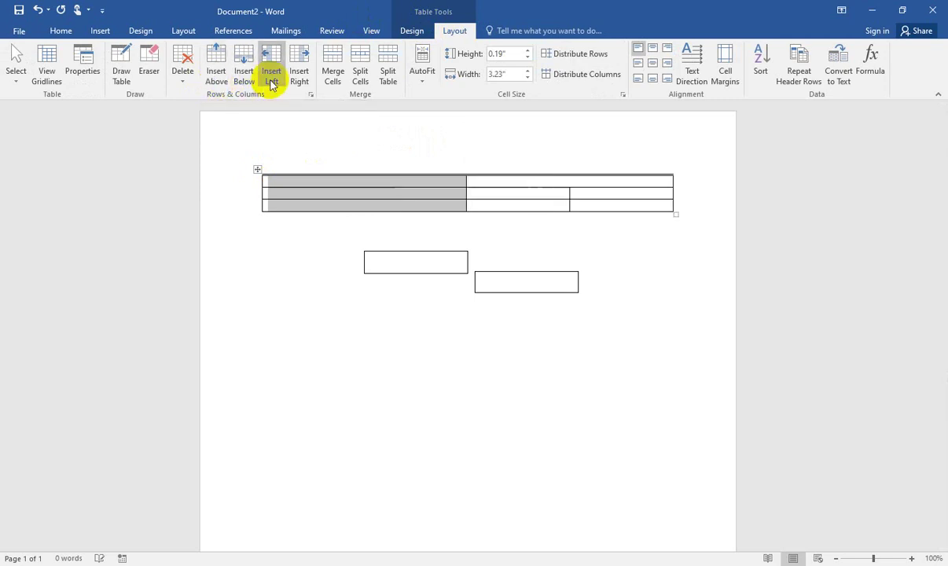
left_click(326, 77)
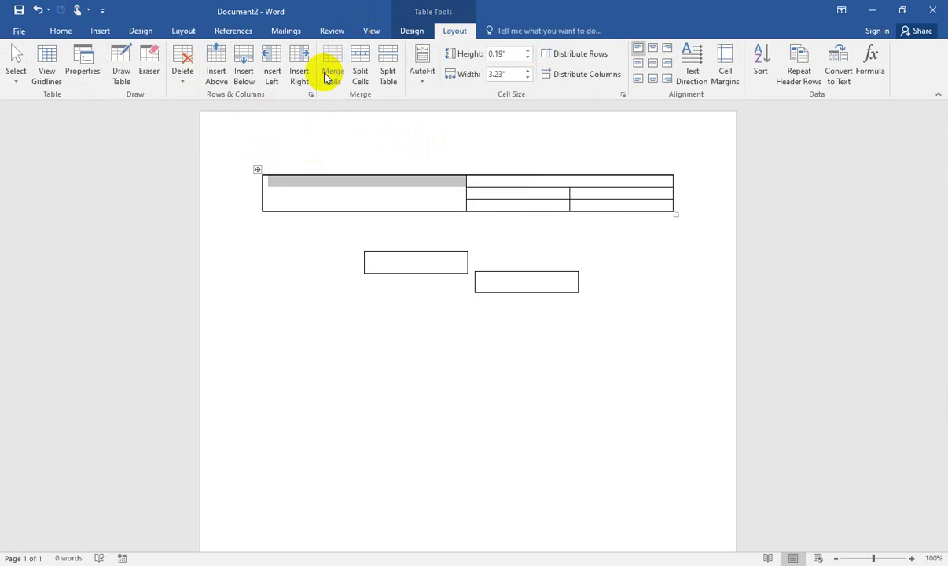
- Split the first table at its top row and select the whole table again
left_click(387, 81)
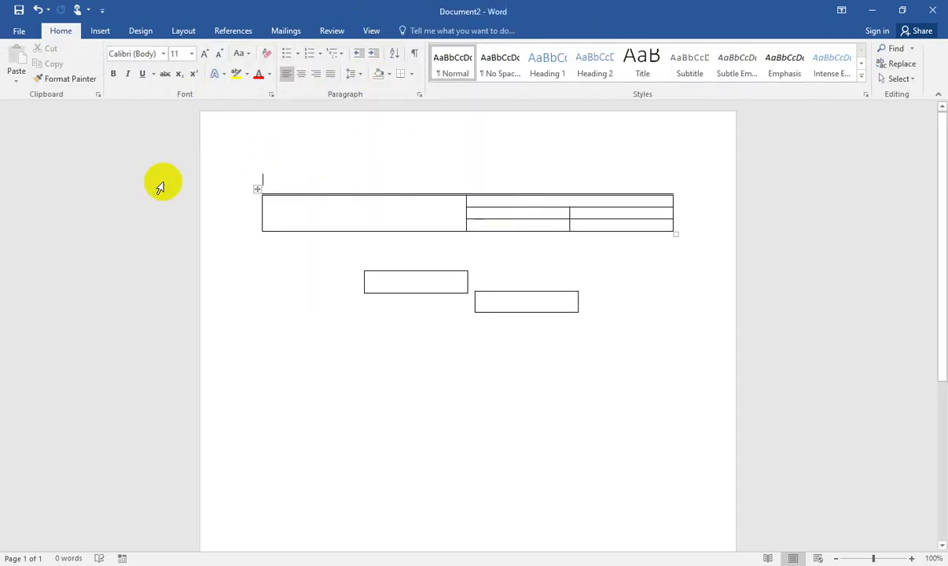
left_click(257, 189)
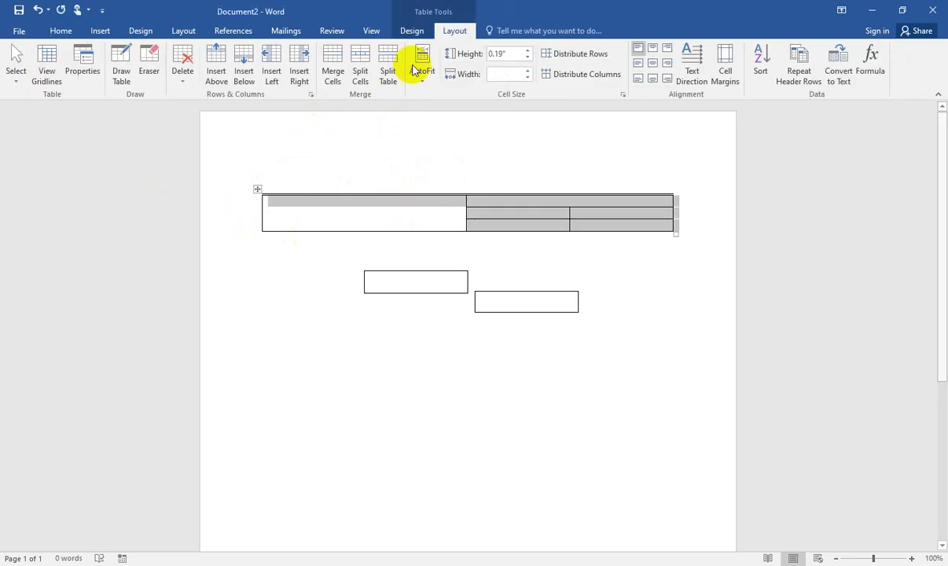